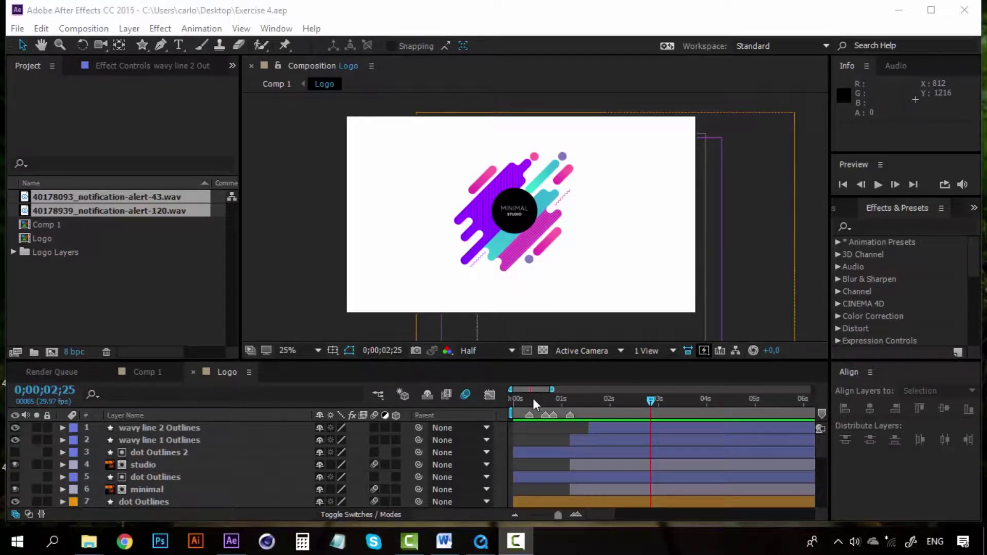
# - Preview the Logo composition's animation and stop playback at about 3 seconds
pyautogui.click(509, 401)
pyautogui.press('space')
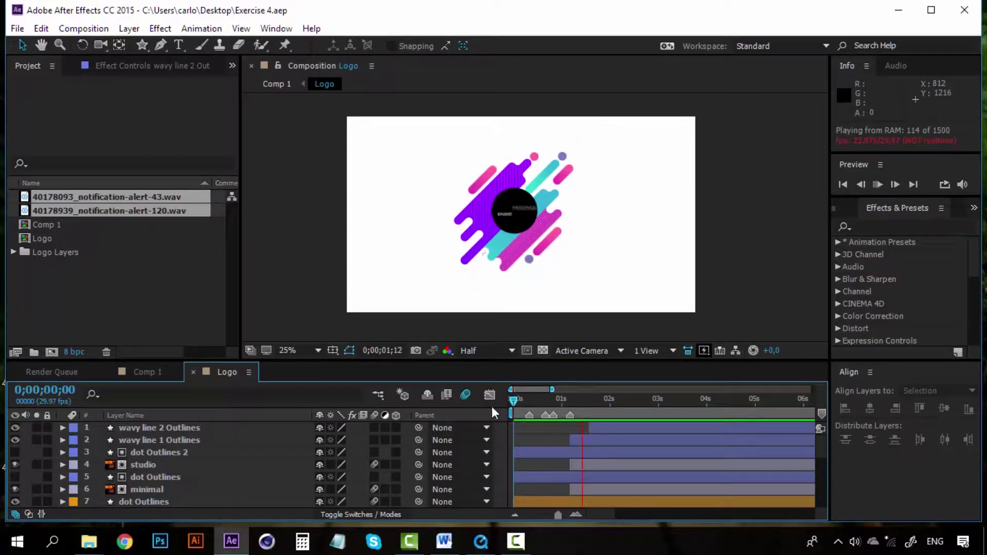
pyautogui.moveTo(514, 398); pyautogui.dragTo(688, 399)
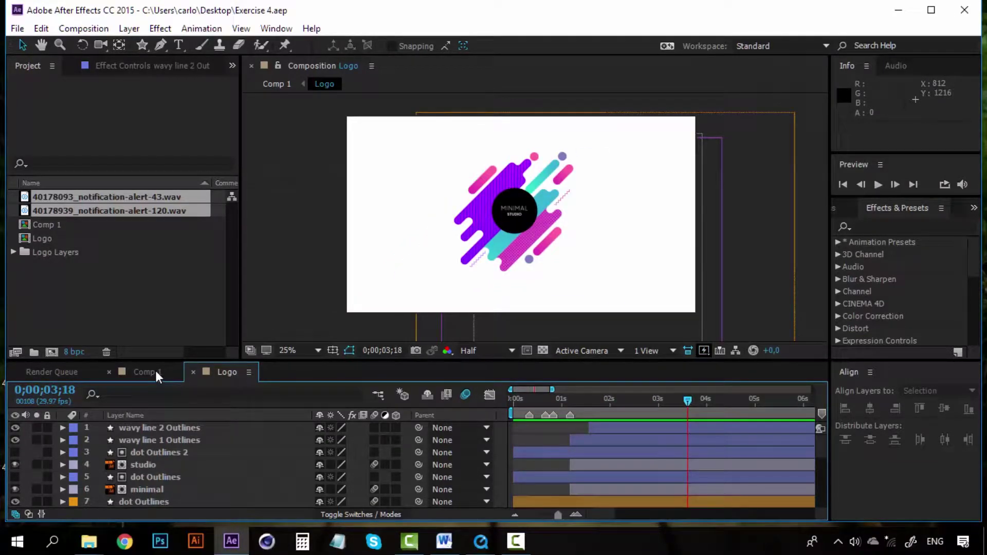
# - Play the rendered Preview 4 movie in QuickTime from the start, then scrub to the finished logo frame
pyautogui.click(481, 541)
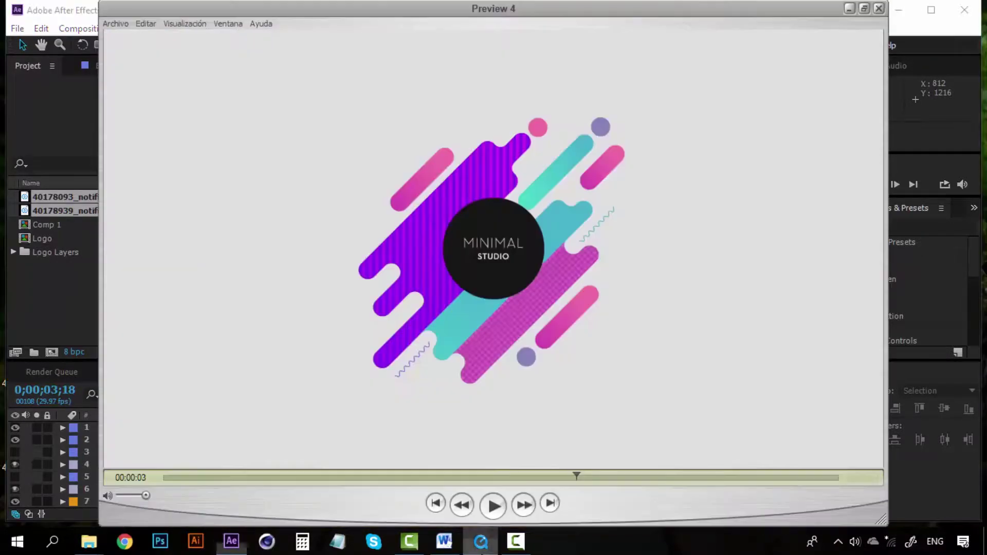
pyautogui.moveTo(541, 481); pyautogui.dragTo(106, 477)
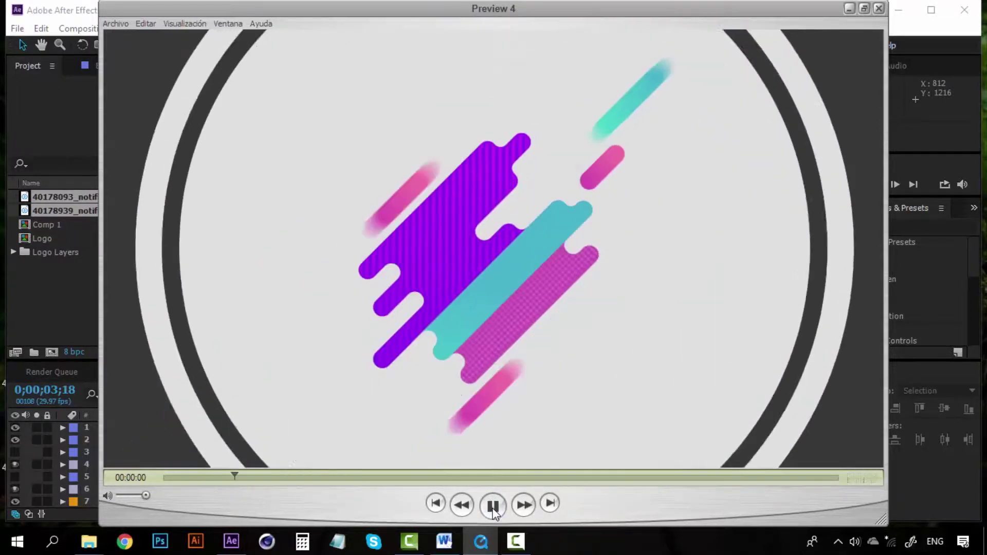
pyautogui.click(493, 506)
pyautogui.moveTo(249, 478)
pyautogui.mouseDown()
pyautogui.moveTo(203, 479)
pyautogui.moveTo(257, 473)
pyautogui.mouseUp()
pyautogui.click(221, 478)
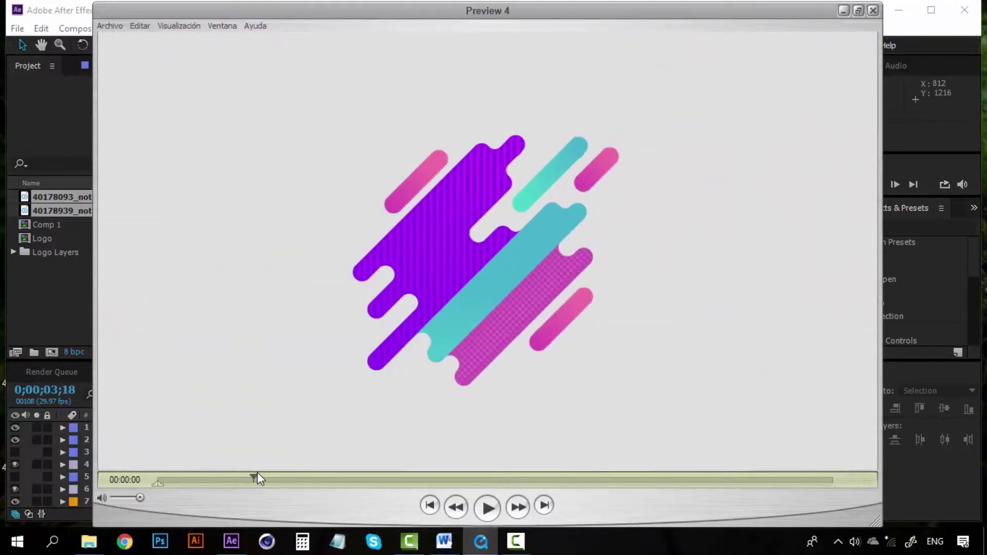
# - Return to After Effects, rewind Comp 1 to its first frame and close the Logo timeline
pyautogui.click(847, 12)
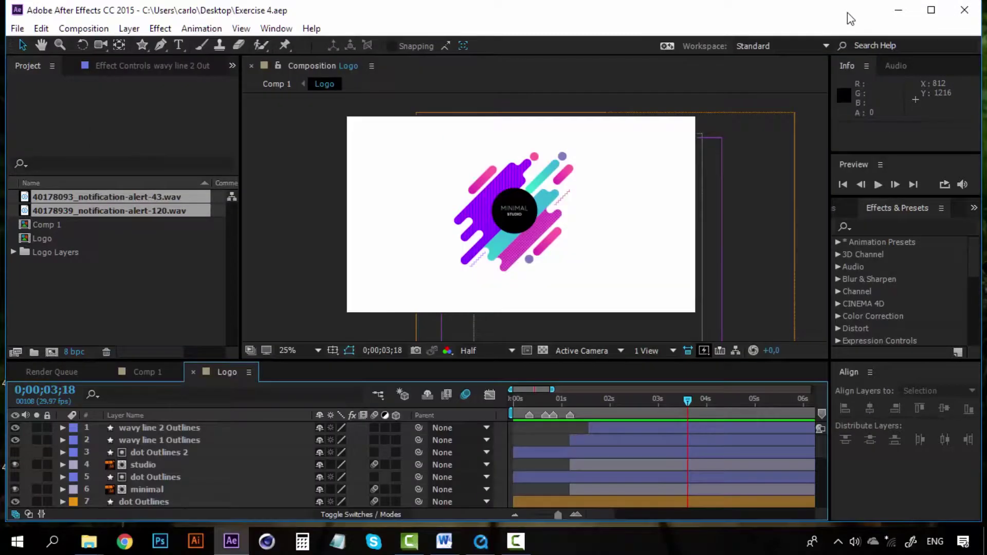
pyautogui.moveTo(572, 400); pyautogui.dragTo(502, 404)
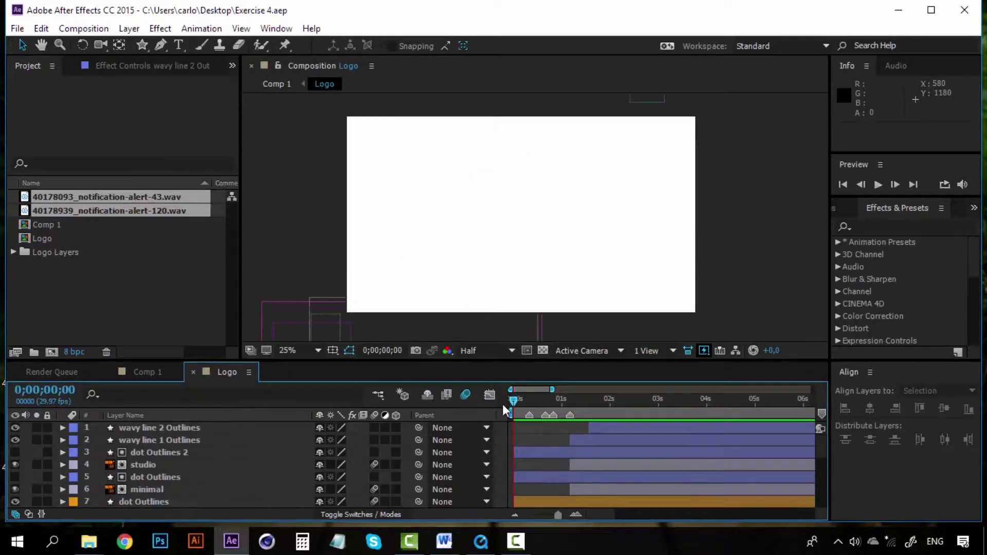
pyautogui.click(193, 372)
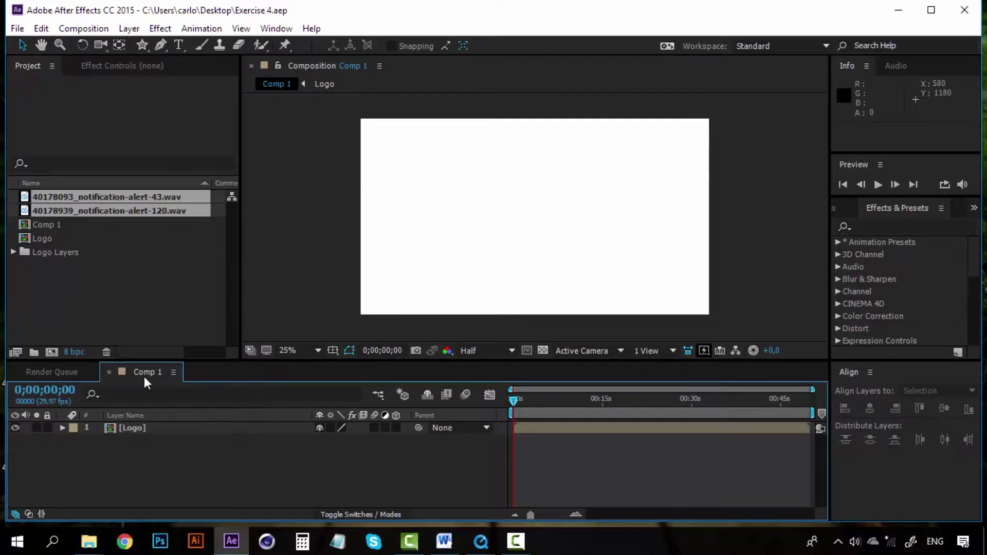
pyautogui.click(139, 431)
pyautogui.click(136, 452)
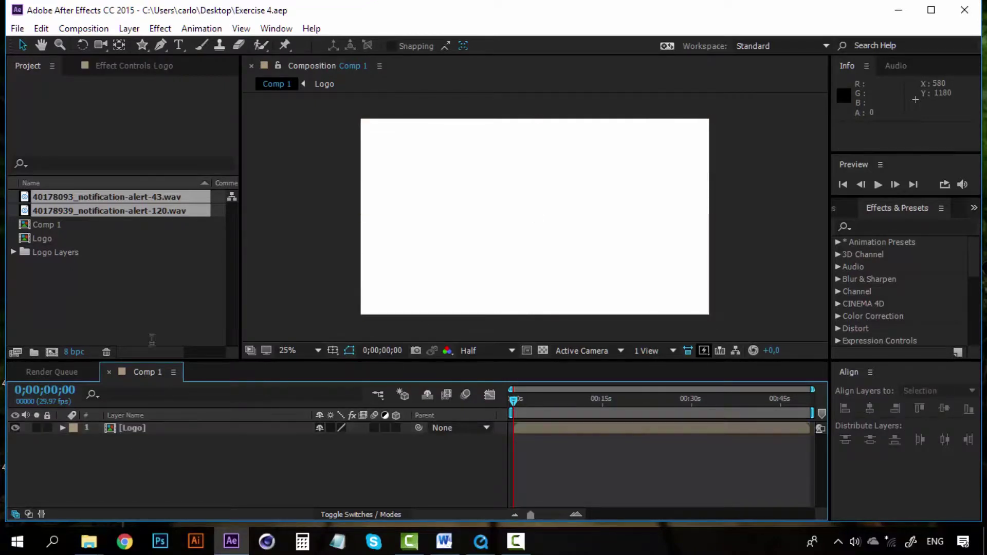
# - Add a 1920×1080 solid named Dark Gray Solid 1 coloured #1D1D1D to Comp 1
pyautogui.click(129, 29)
pyautogui.moveTo(185, 23)
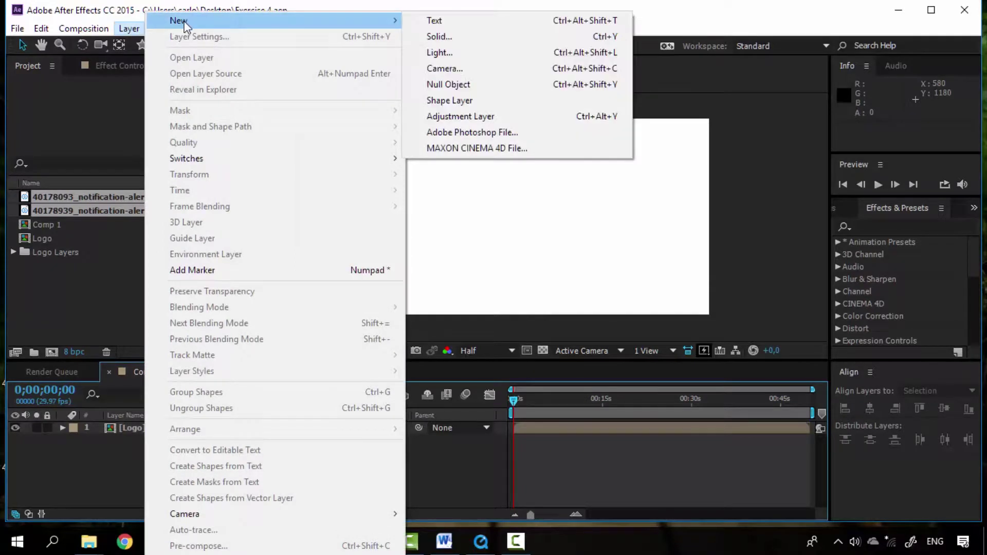
pyautogui.click(455, 37)
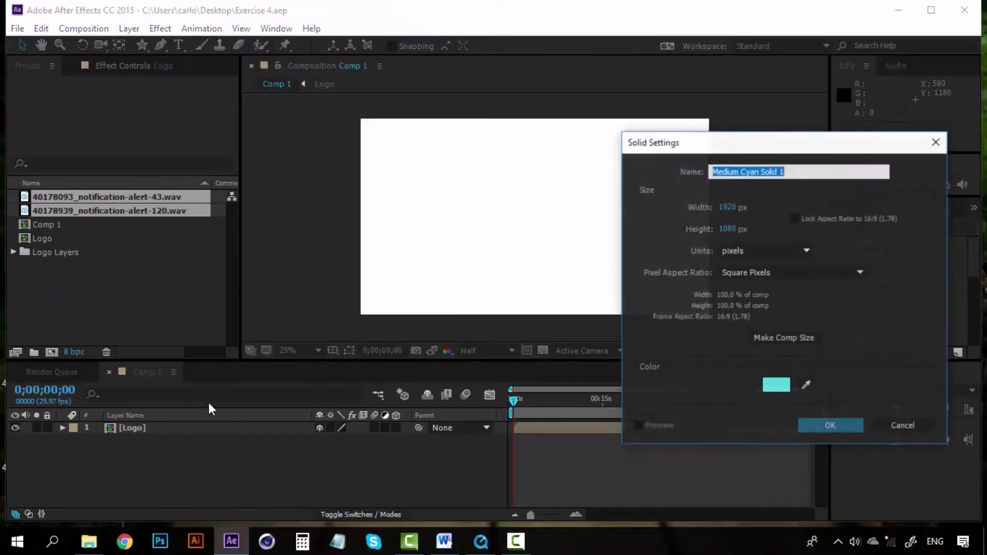
pyautogui.click(777, 386)
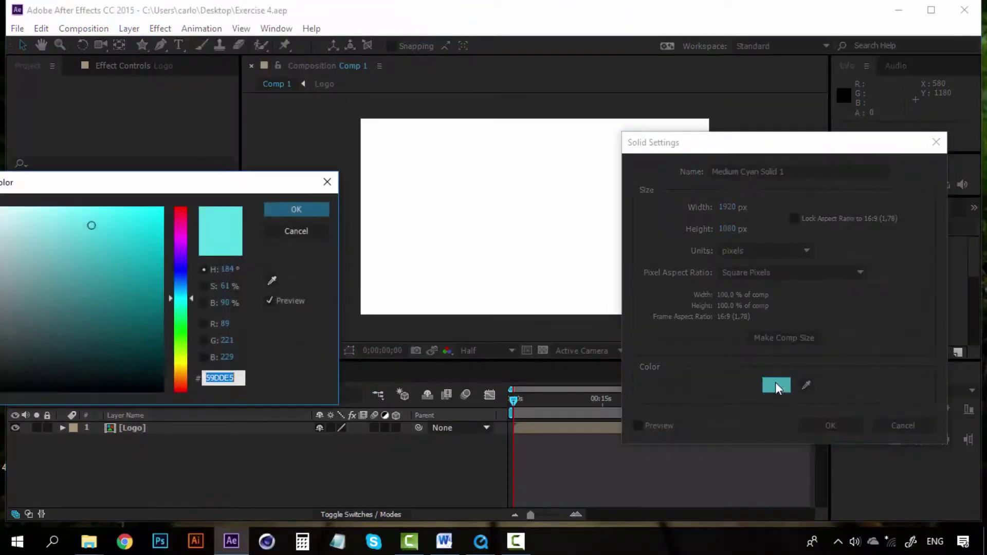
pyautogui.moveTo(162, 180); pyautogui.dragTo(481, 252)
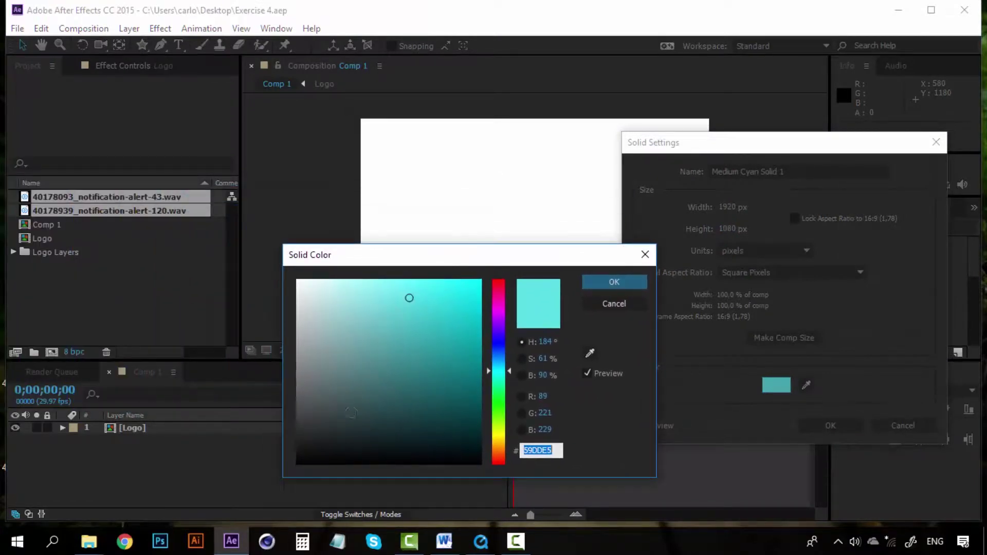
pyautogui.moveTo(351, 421)
pyautogui.mouseDown()
pyautogui.moveTo(250, 453)
pyautogui.moveTo(248, 443)
pyautogui.mouseUp()
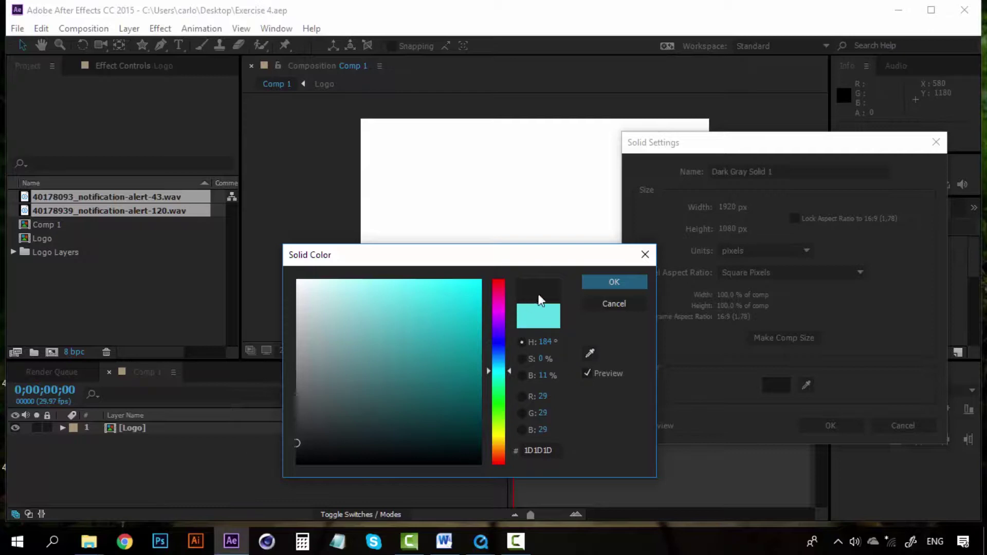
pyautogui.click(612, 283)
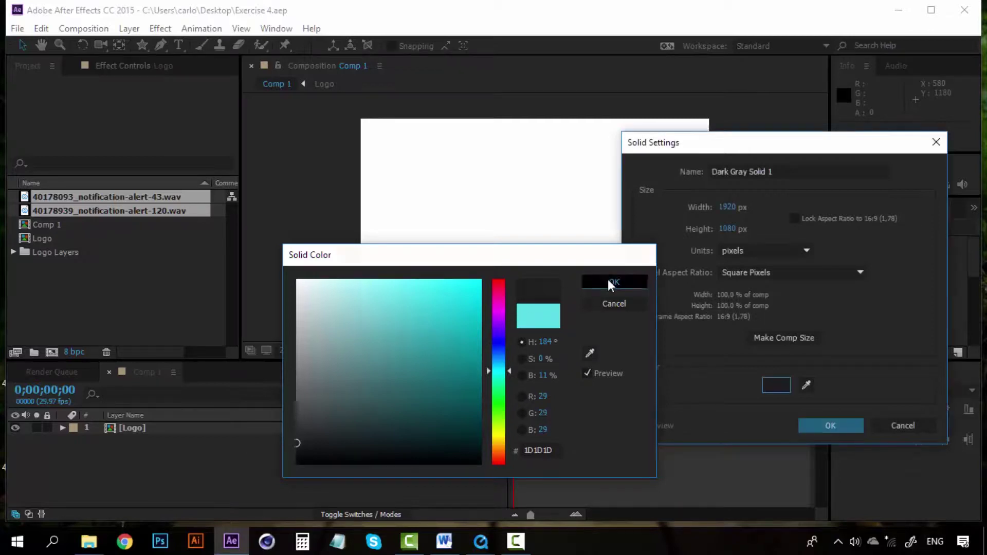
pyautogui.click(838, 425)
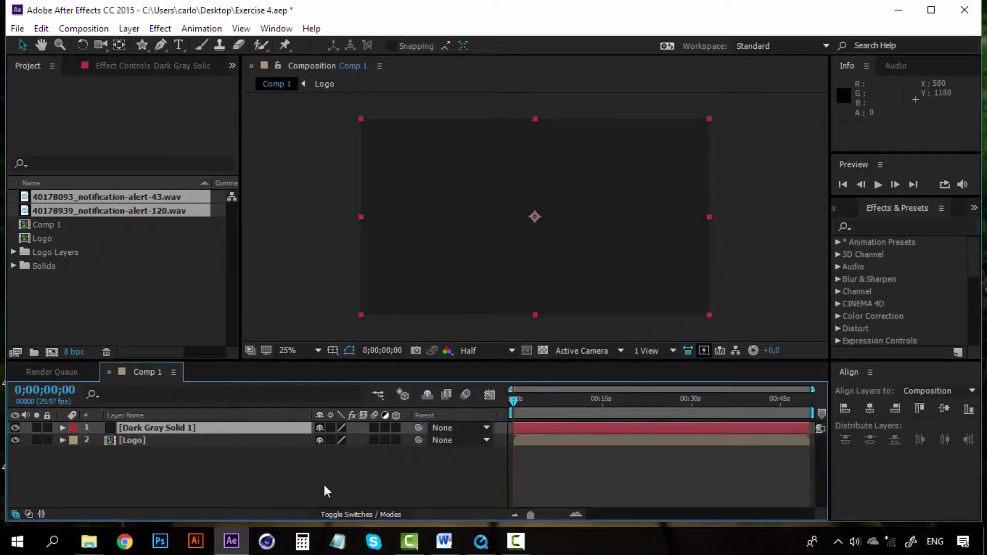
# - Move Dark Gray Solid 1 below the Logo layer and add a new shape layer
pyautogui.moveTo(133, 428); pyautogui.dragTo(161, 452)
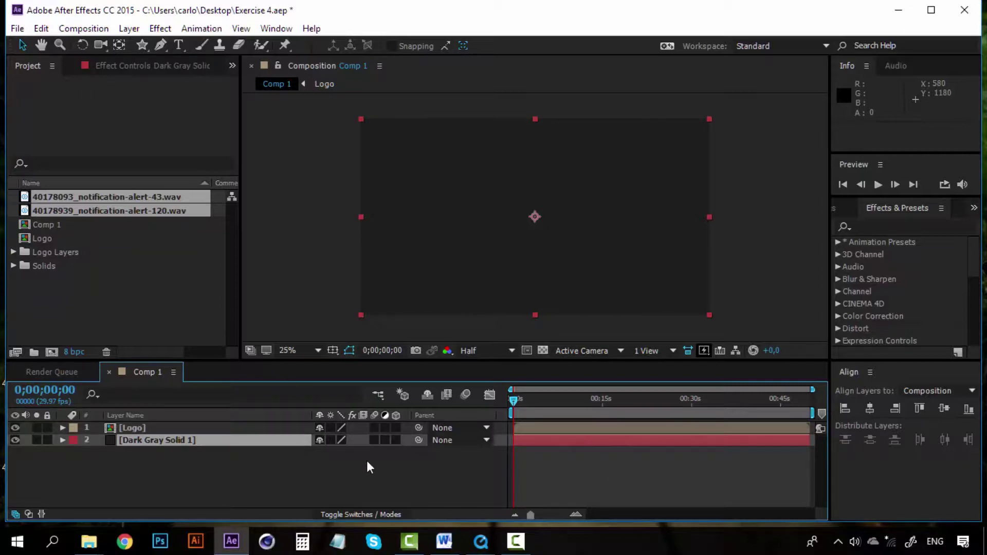
pyautogui.click(220, 494)
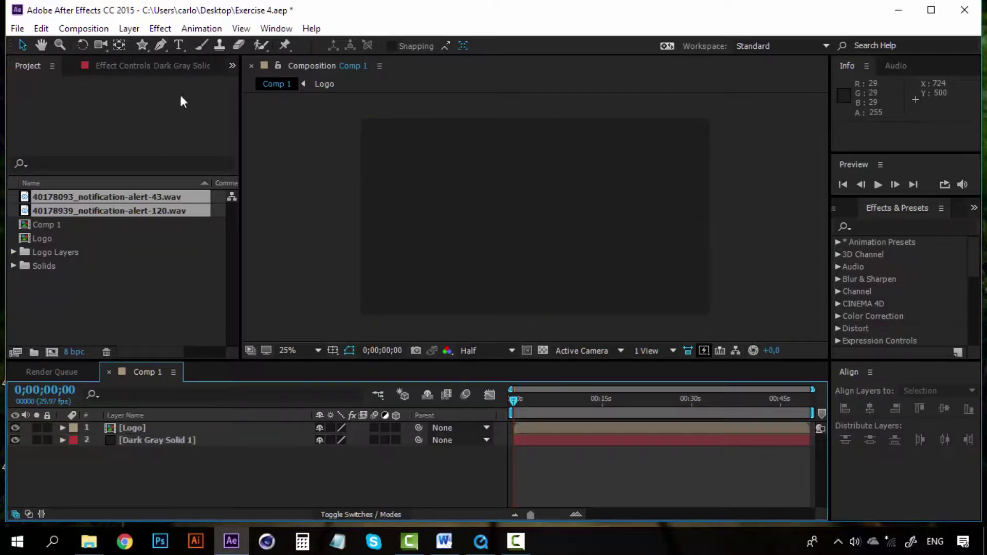
pyautogui.click(129, 30)
pyautogui.moveTo(314, 20)
pyautogui.click(459, 100)
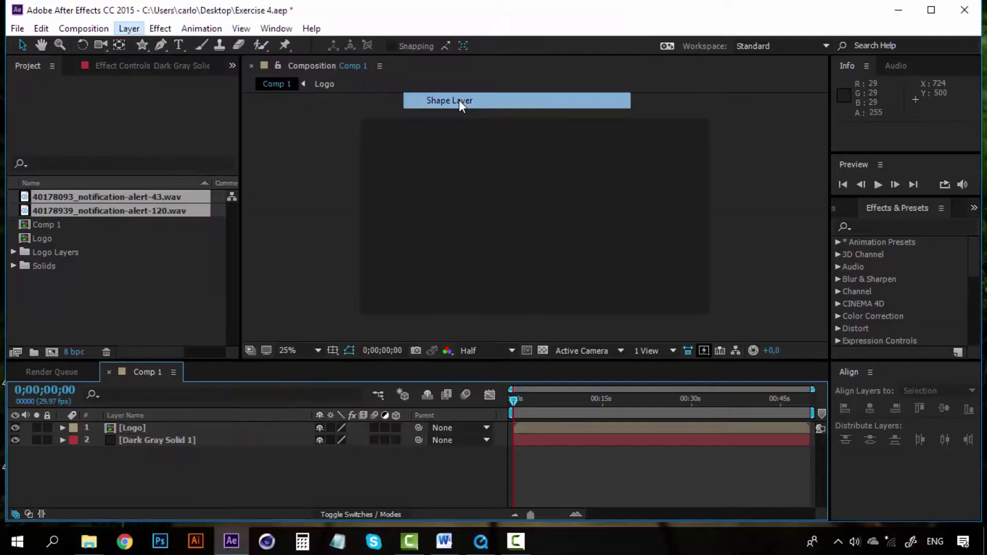
# - Select the Ellipse Tool with a white FFFFFF fill and no stroke
pyautogui.click(140, 44)
pyautogui.click(223, 81)
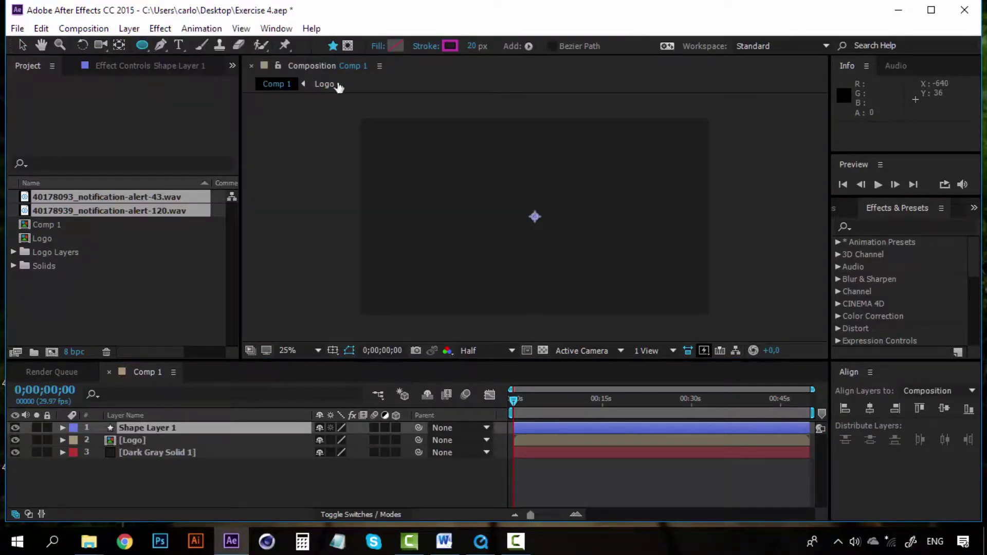
pyautogui.click(401, 45)
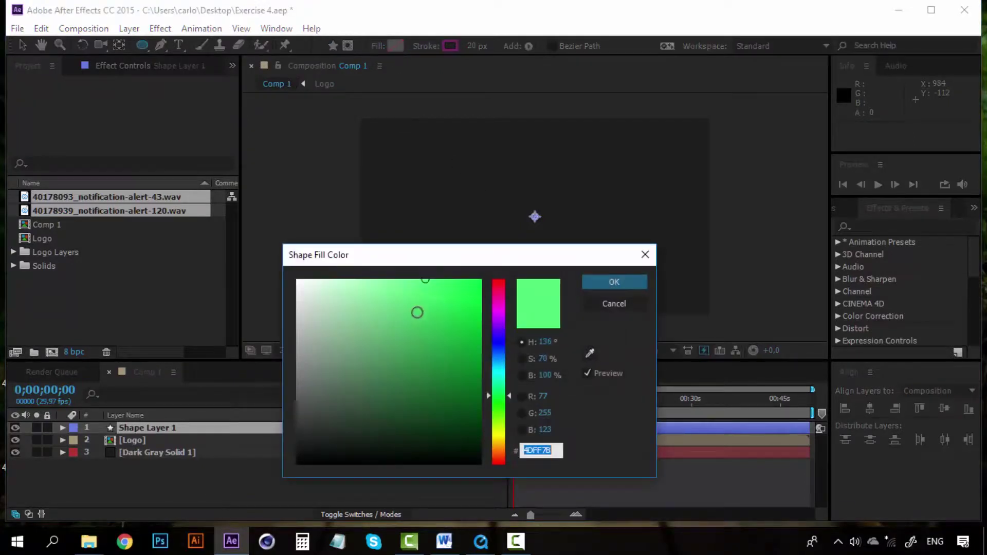
pyautogui.write('FFFFFF')
pyautogui.click(615, 284)
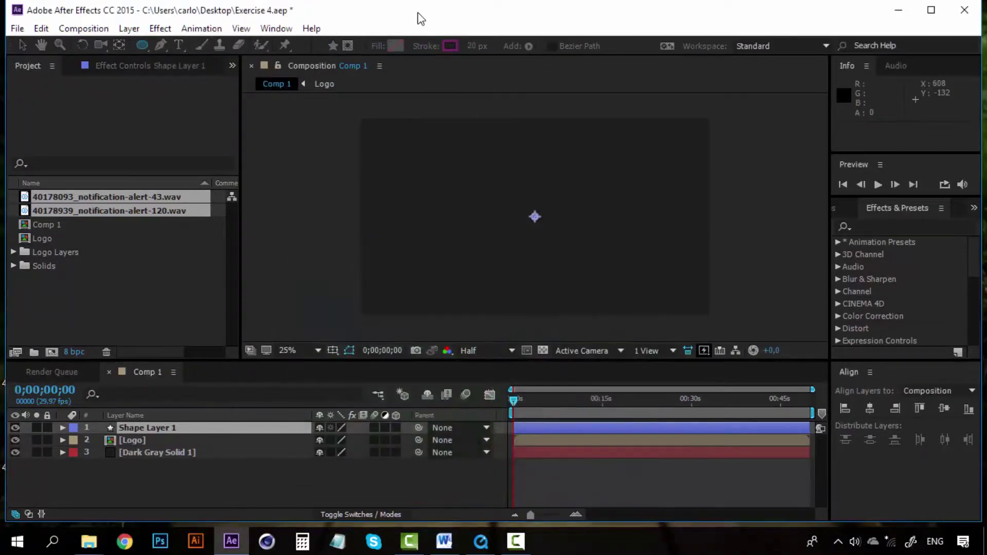
pyautogui.click(453, 45)
pyautogui.write('8D898C')
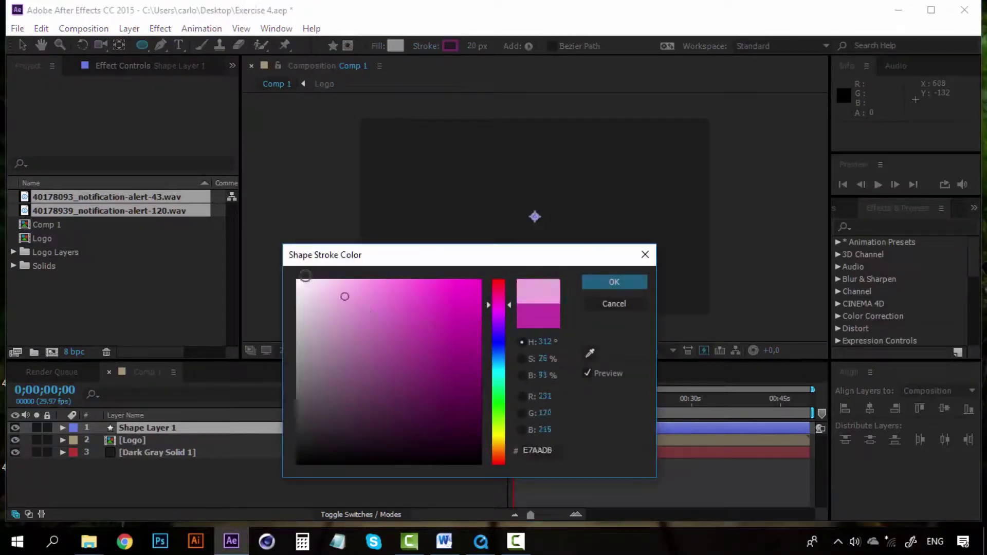
pyautogui.click(604, 306)
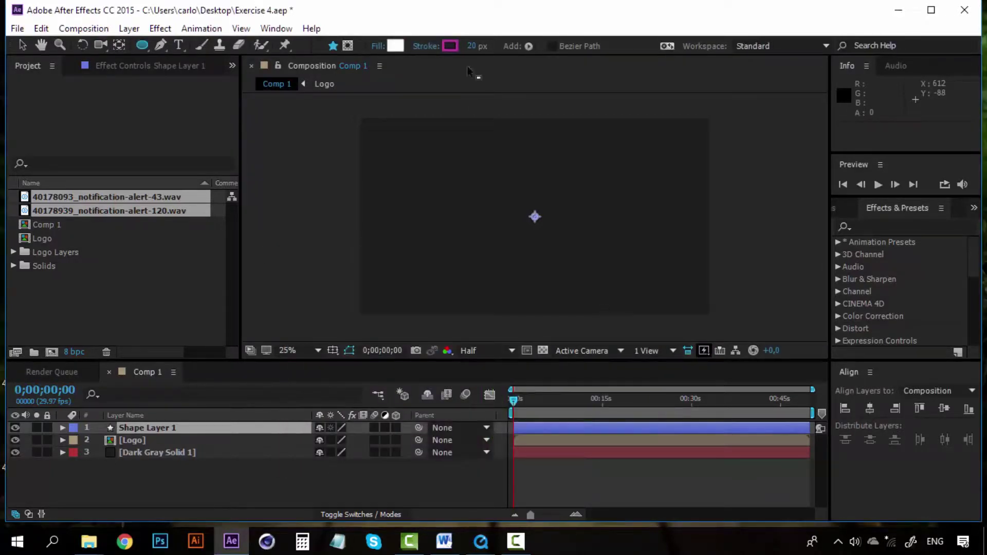
pyautogui.click(425, 45)
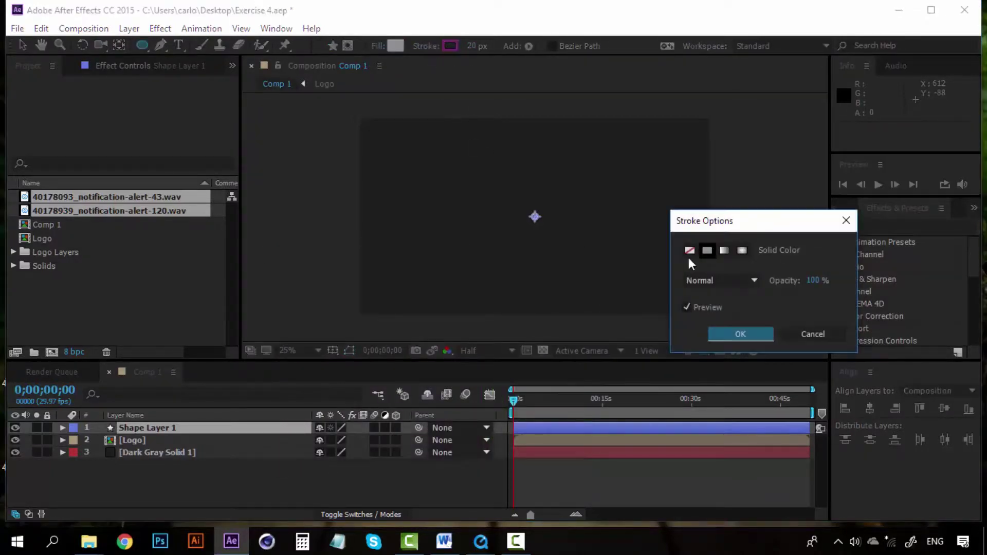
pyautogui.click(751, 334)
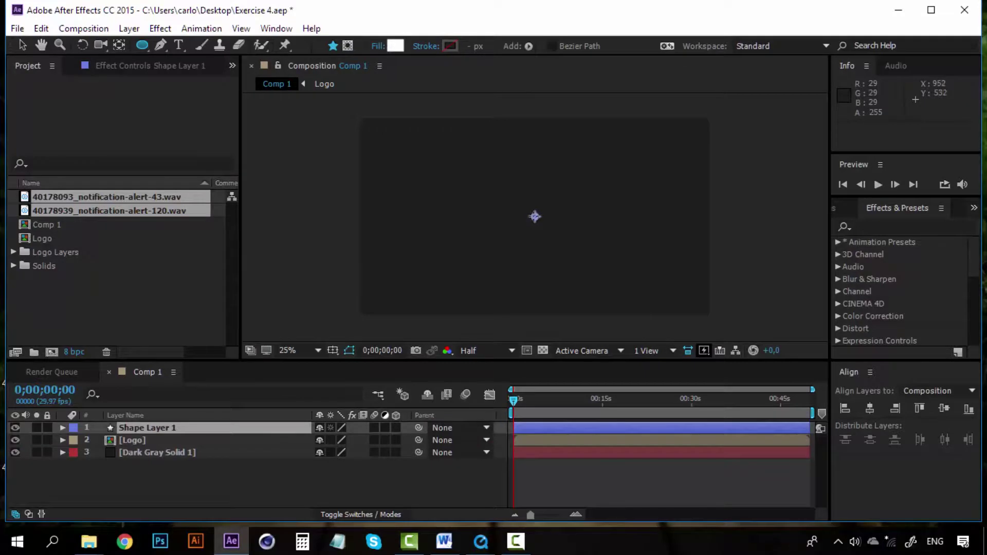
# - Draw Ellipse 1 as a white circle at the canvas centre, then collapse Shape Layer 1 and drag it beneath Logo
pyautogui.moveTo(535, 216); pyautogui.dragTo(586, 192)
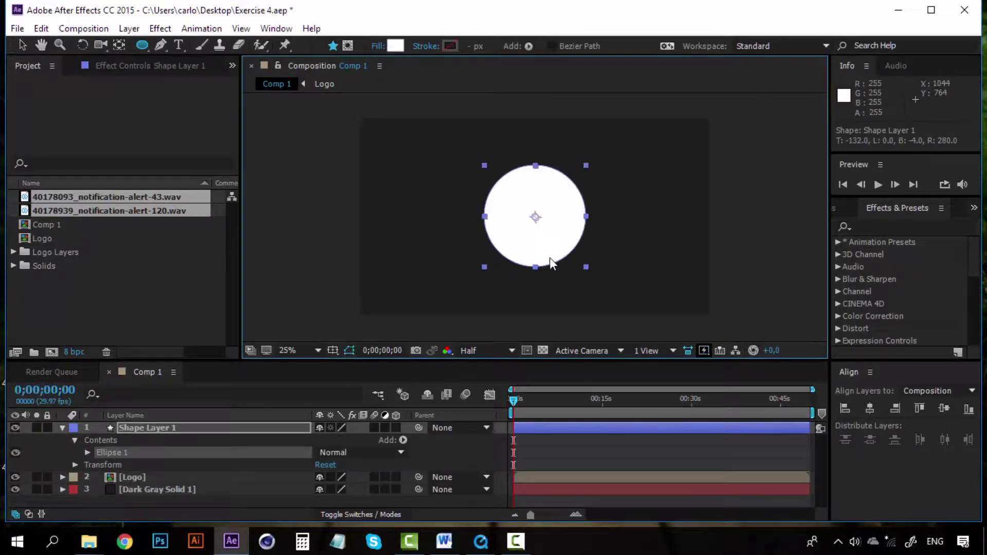
pyautogui.click(83, 428)
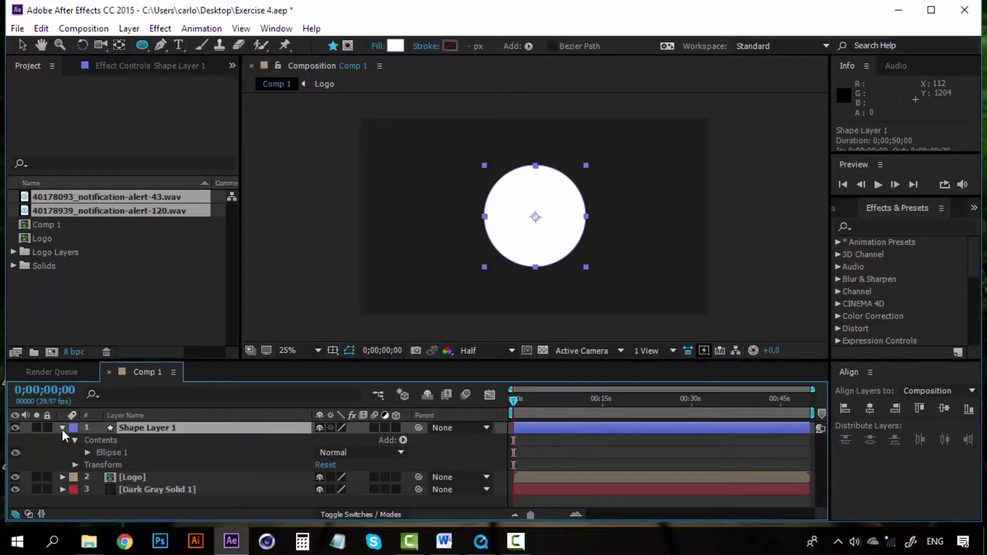
pyautogui.click(62, 428)
pyautogui.moveTo(153, 430); pyautogui.dragTo(155, 442)
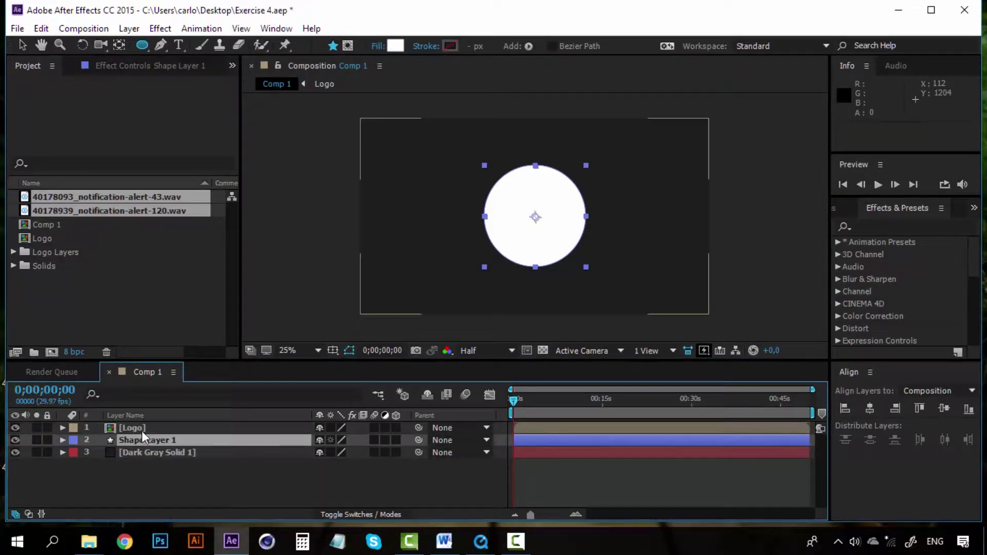
pyautogui.click(142, 428)
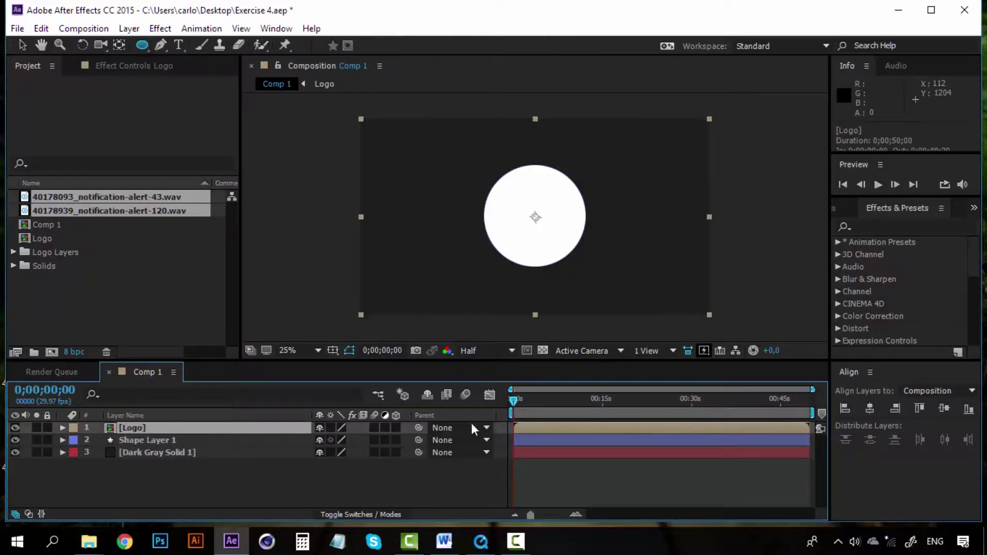
# - Scrub the logo animation over the circle and zoom the timeline in for finer timing
pyautogui.moveTo(551, 395); pyautogui.dragTo(526, 399)
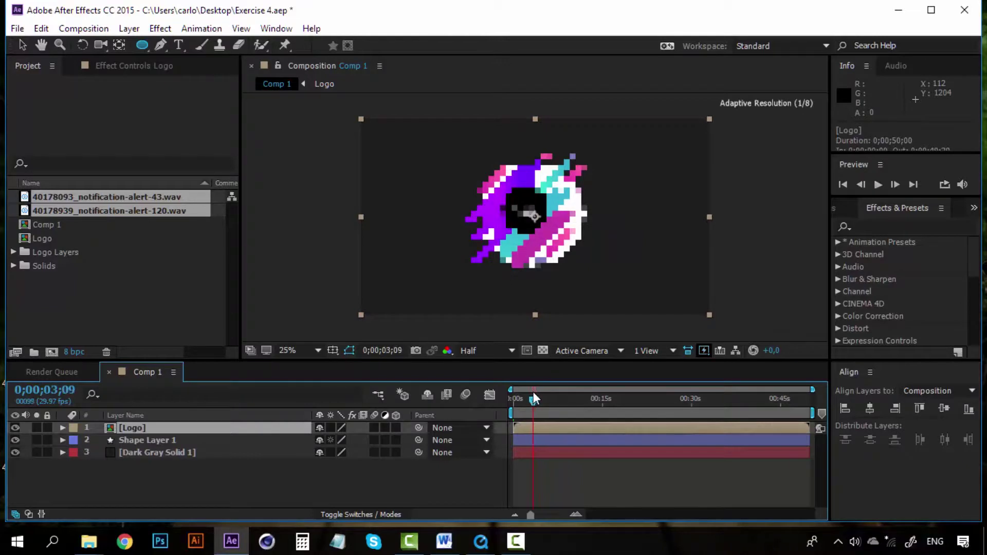
pyautogui.click(574, 514)
pyautogui.click(572, 515)
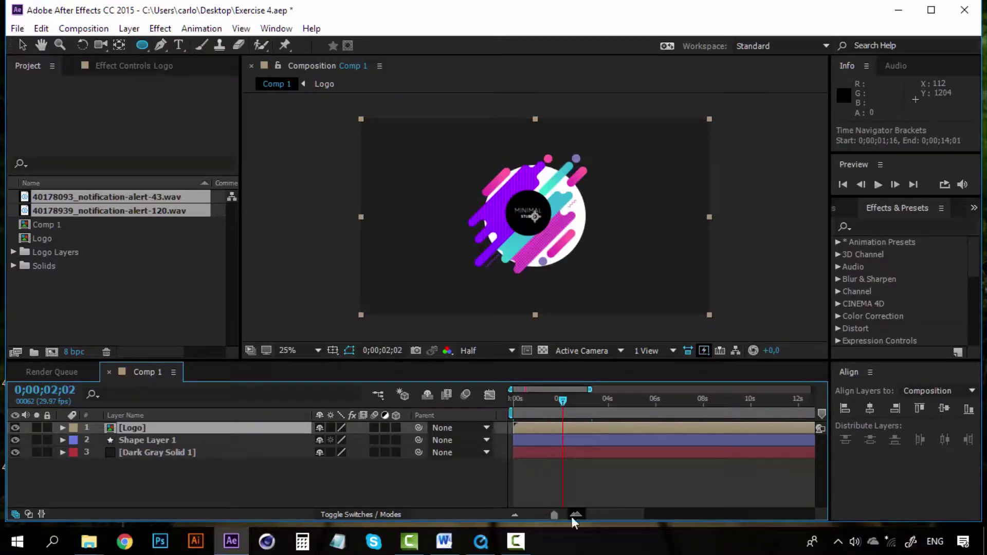
pyautogui.click(572, 517)
pyautogui.moveTo(563, 397); pyautogui.dragTo(523, 397)
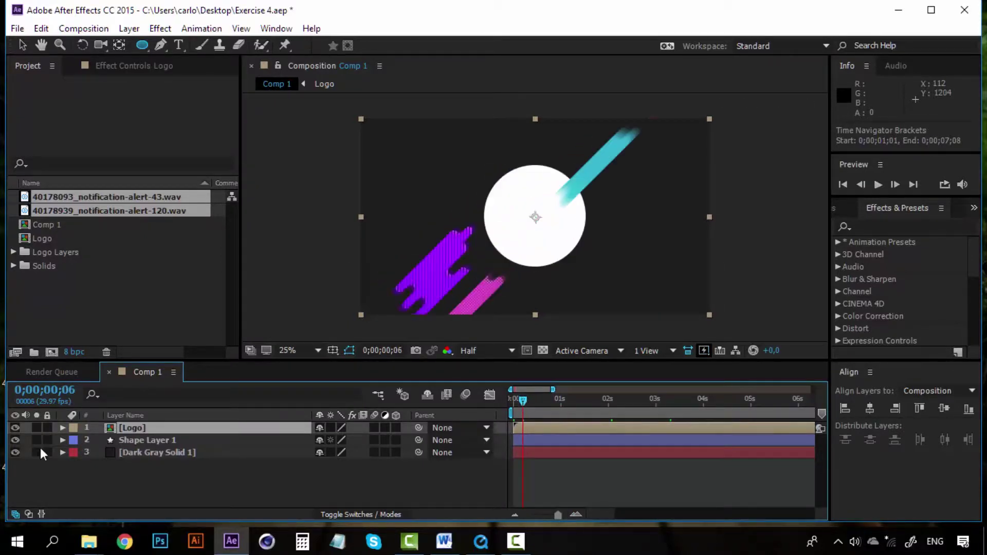
# - Open the Logo precomp, move to frame 0;00;00;10, and return to Comp 1
pyautogui.doubleClick(124, 428)
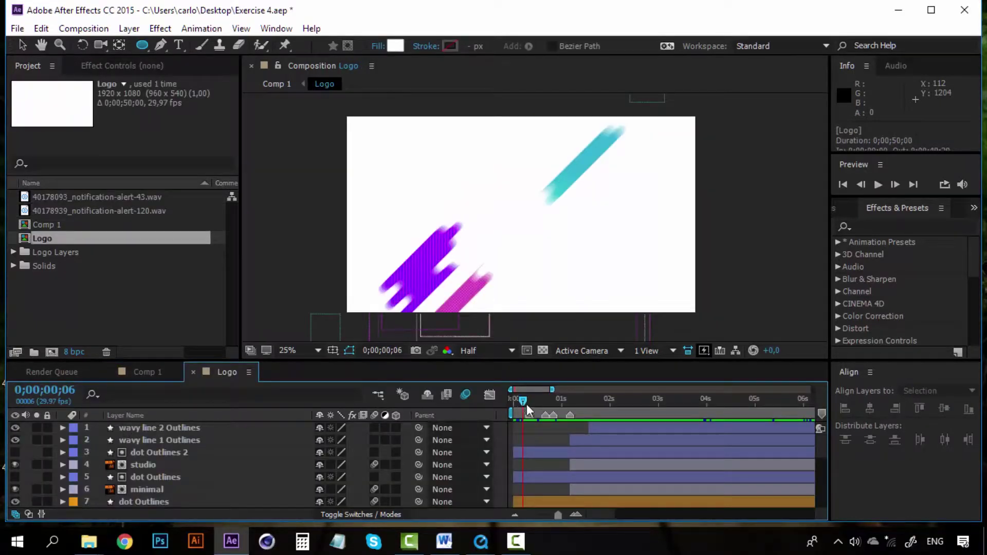
pyautogui.moveTo(526, 402); pyautogui.dragTo(532, 400)
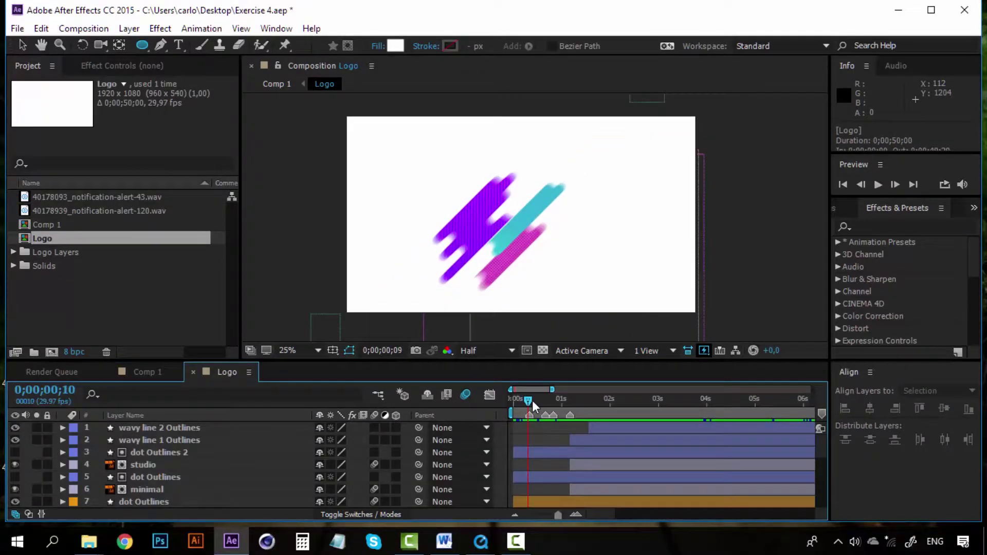
pyautogui.click(151, 371)
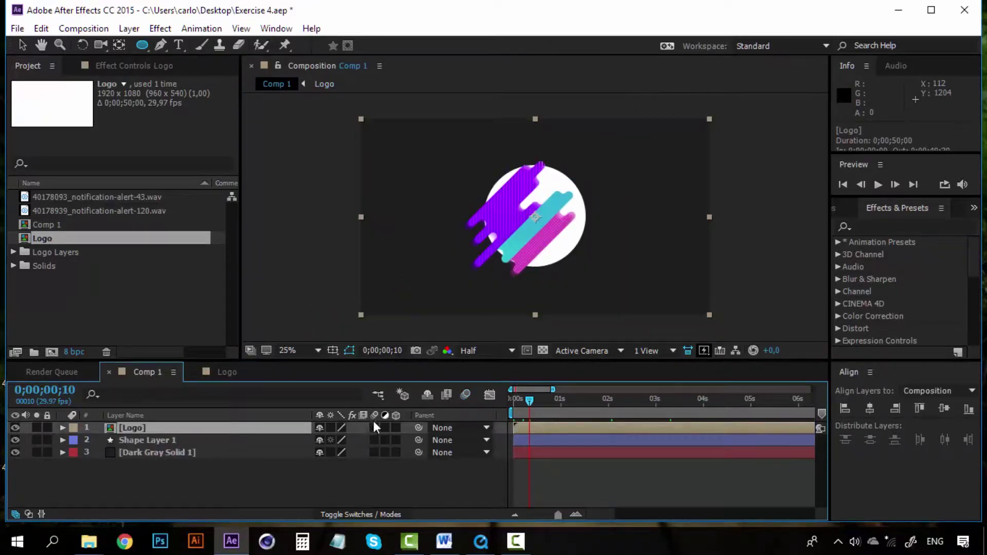
pyautogui.click(62, 427)
pyautogui.press('v')
pyautogui.click(734, 264)
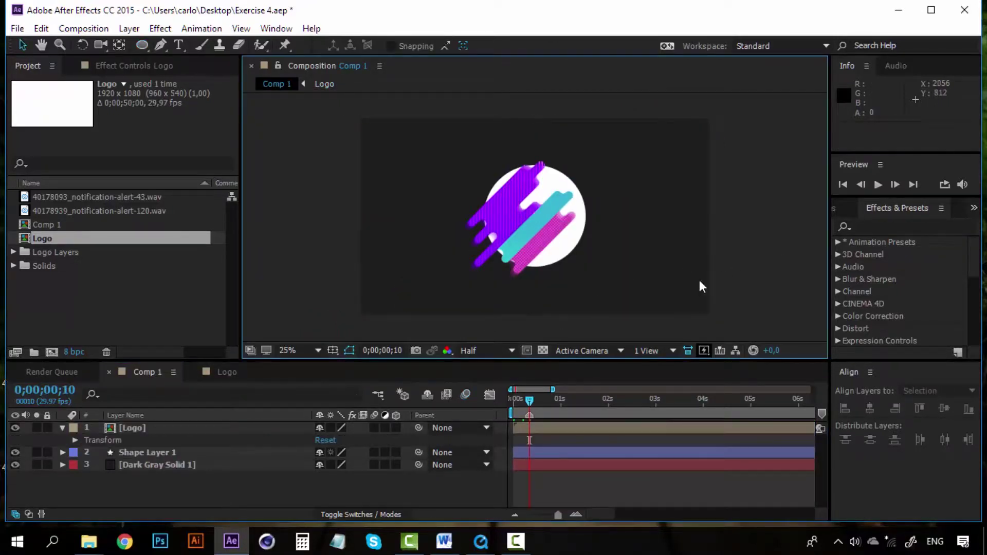
# - Trim Shape Layer 1 to start at frame 10 and set a Scale keyframe there
pyautogui.click(147, 452)
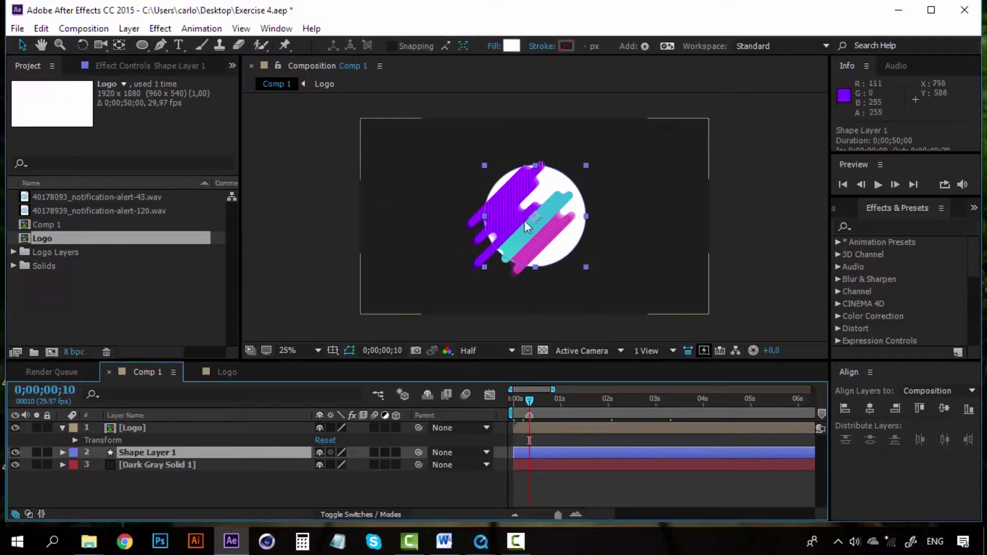
pyautogui.hotkey('alt', '[')
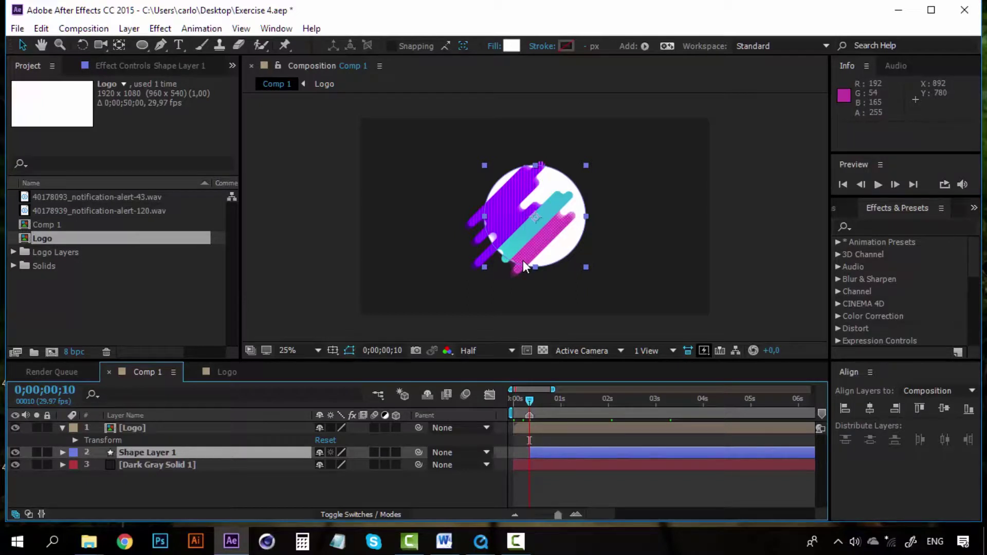
pyautogui.press('s')
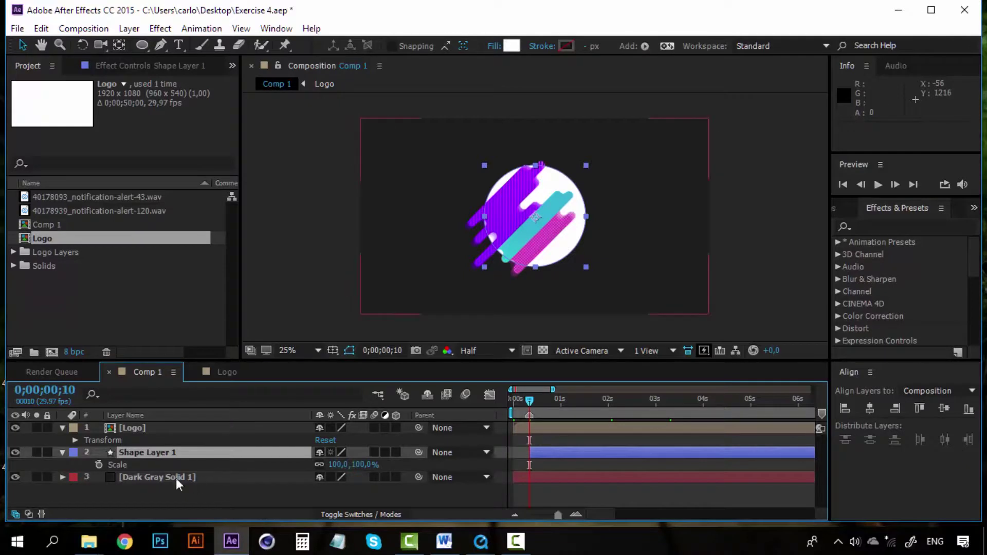
pyautogui.click(98, 465)
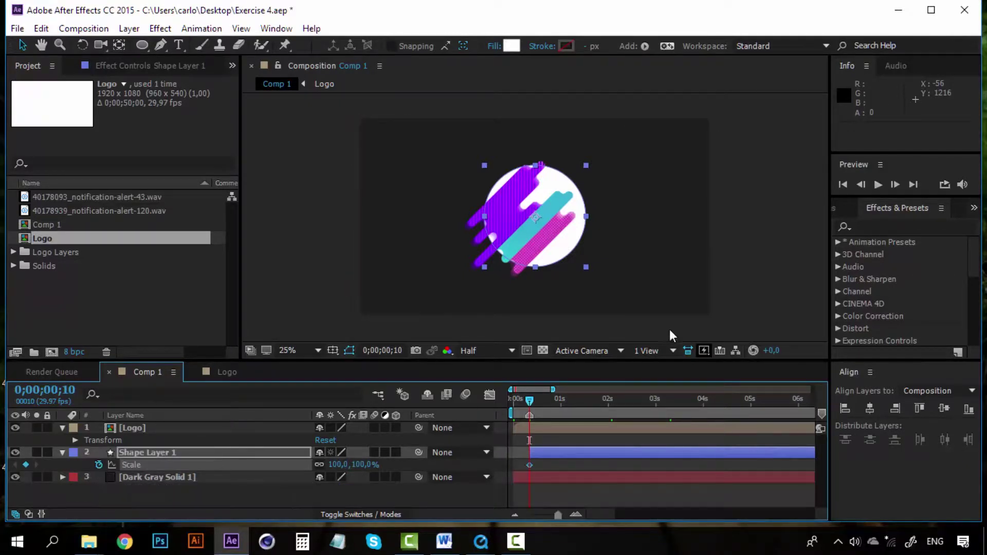
# - At frame 20, scale the circle up to 452% so it covers the whole frame
pyautogui.moveTo(553, 400); pyautogui.dragTo(547, 398)
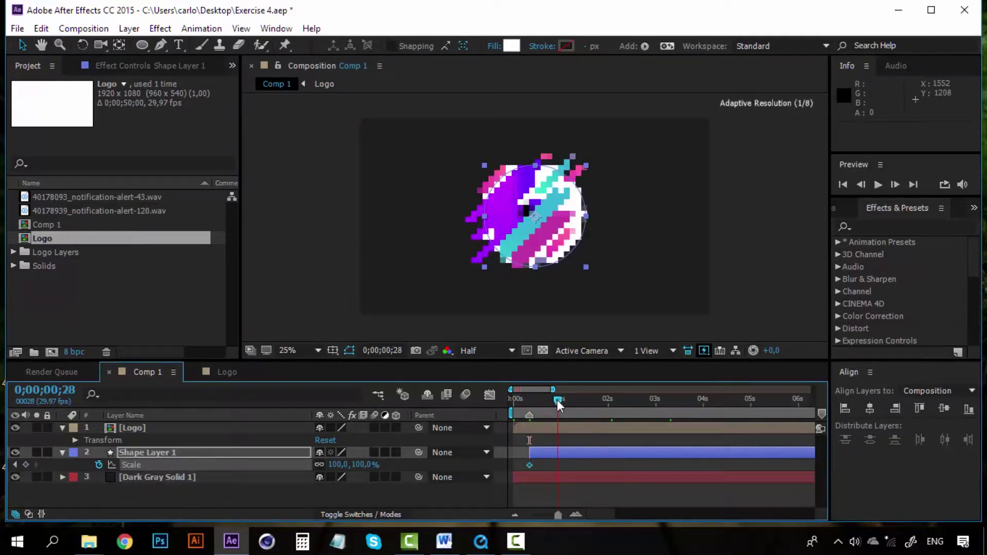
pyautogui.click(576, 514)
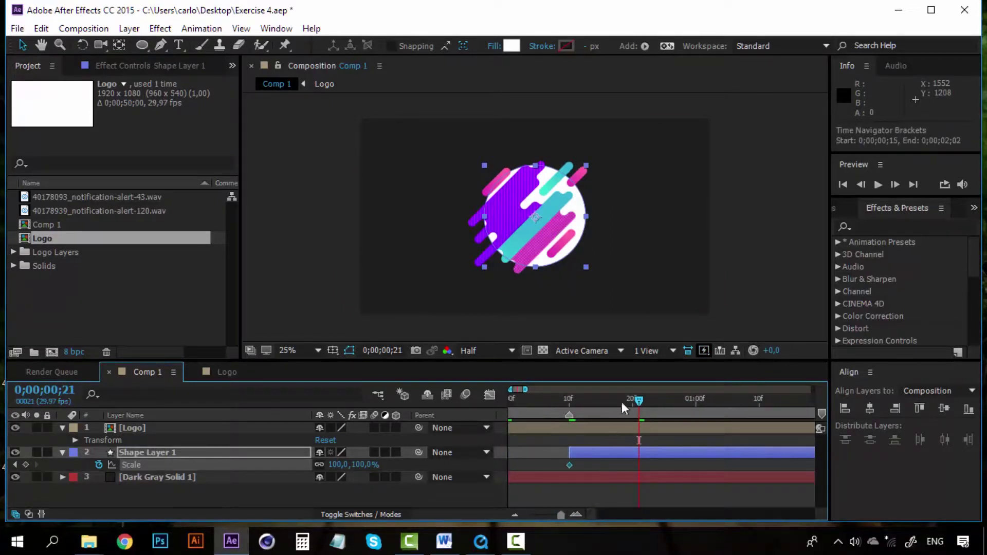
pyautogui.moveTo(638, 399); pyautogui.dragTo(633, 400)
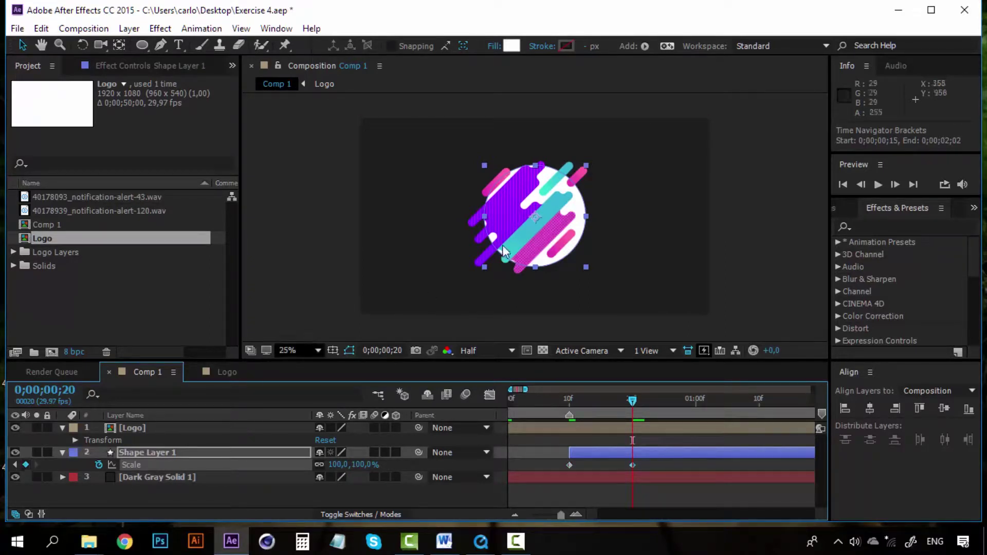
pyautogui.press(',')
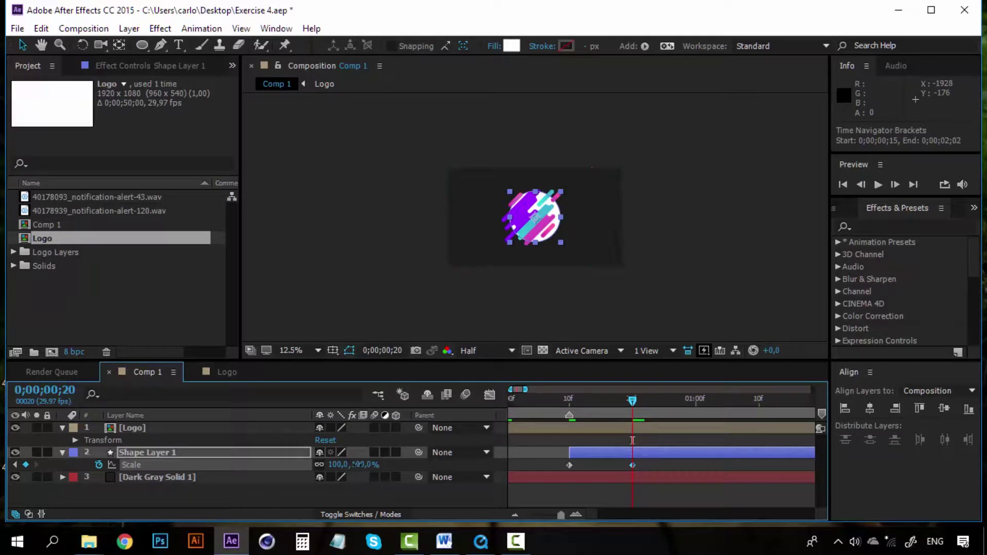
pyautogui.moveTo(355, 464); pyautogui.dragTo(594, 447)
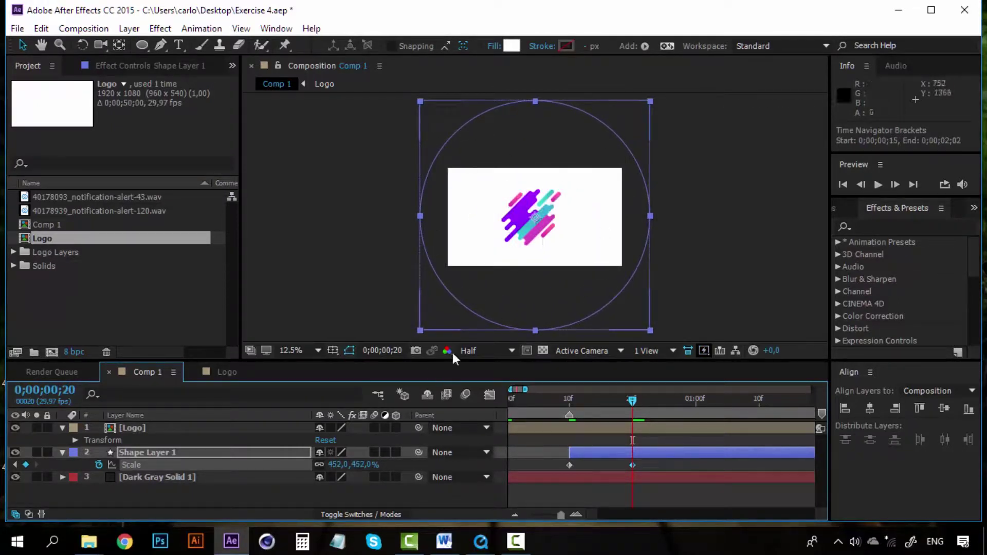
pyautogui.press('.')
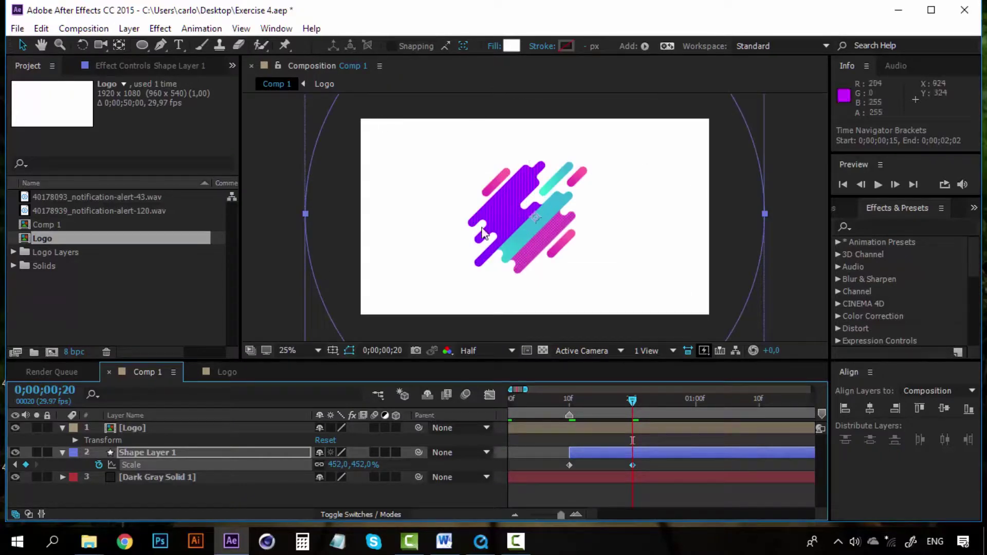
# - Change Shape Layer 1's fill colour to off-white #F2F2F2
pyautogui.click(141, 455)
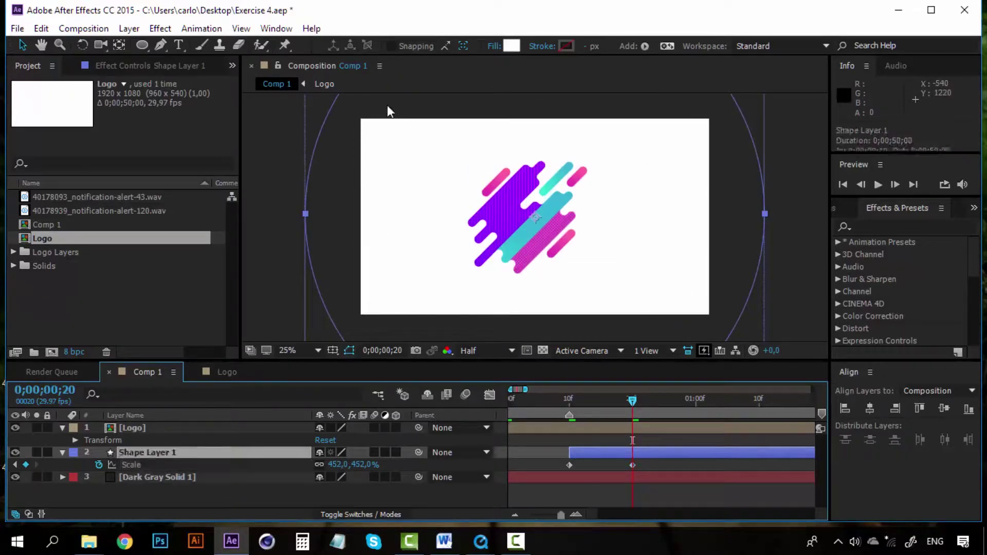
pyautogui.click(513, 48)
pyautogui.moveTo(305, 320)
pyautogui.mouseDown()
pyautogui.moveTo(304, 290)
pyautogui.moveTo(286, 291)
pyautogui.mouseUp()
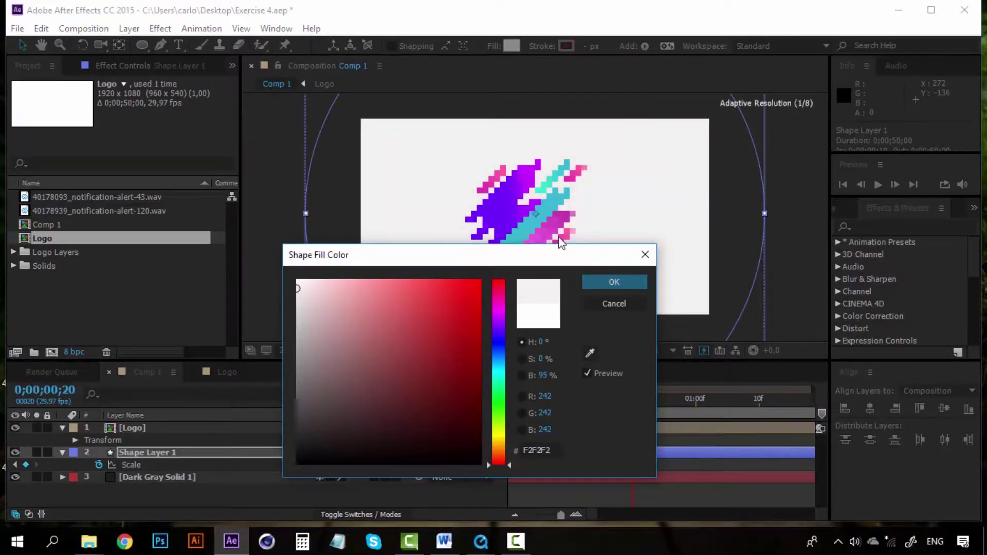
pyautogui.click(599, 282)
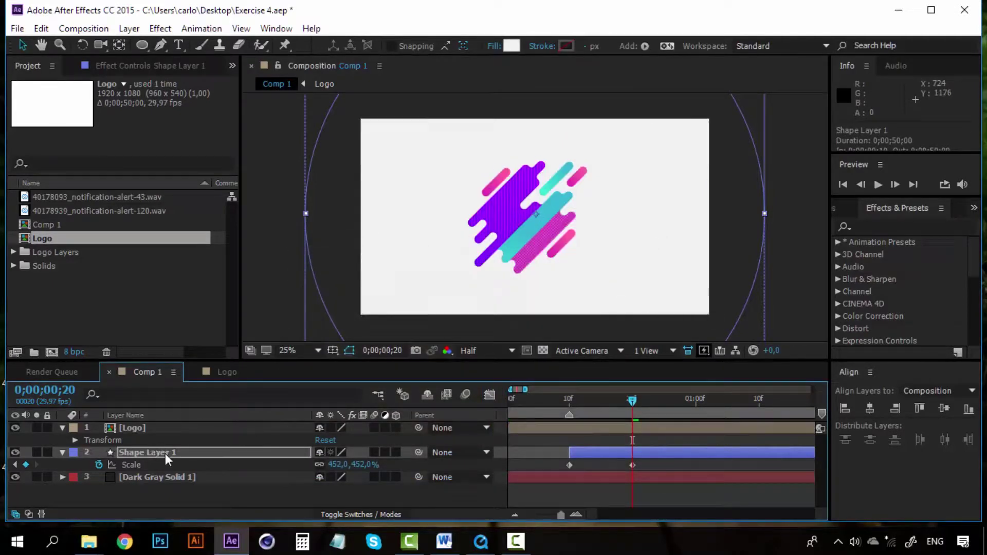
# - Set the circle's Scale to 0% at frame 10 and preview its growth
pyautogui.click(568, 399)
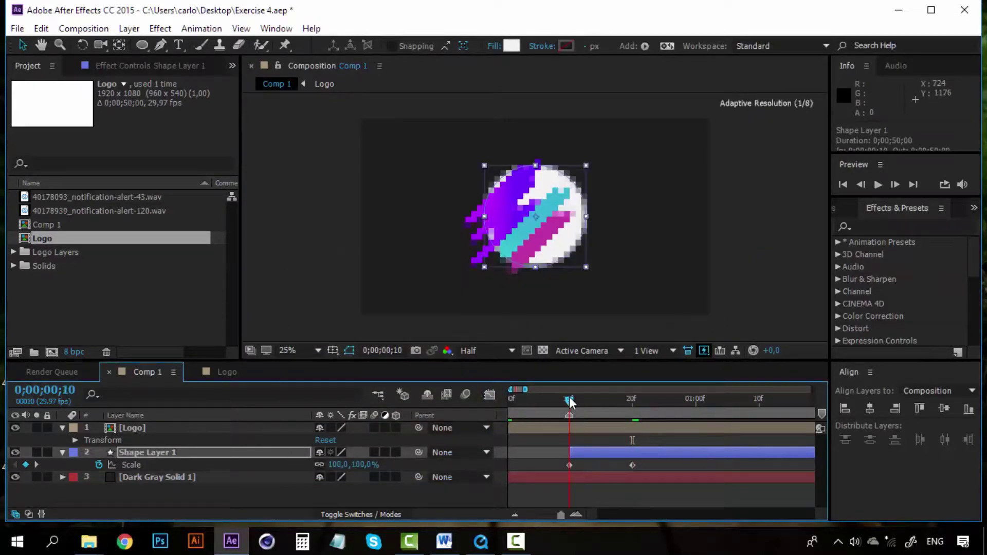
pyautogui.click(360, 464)
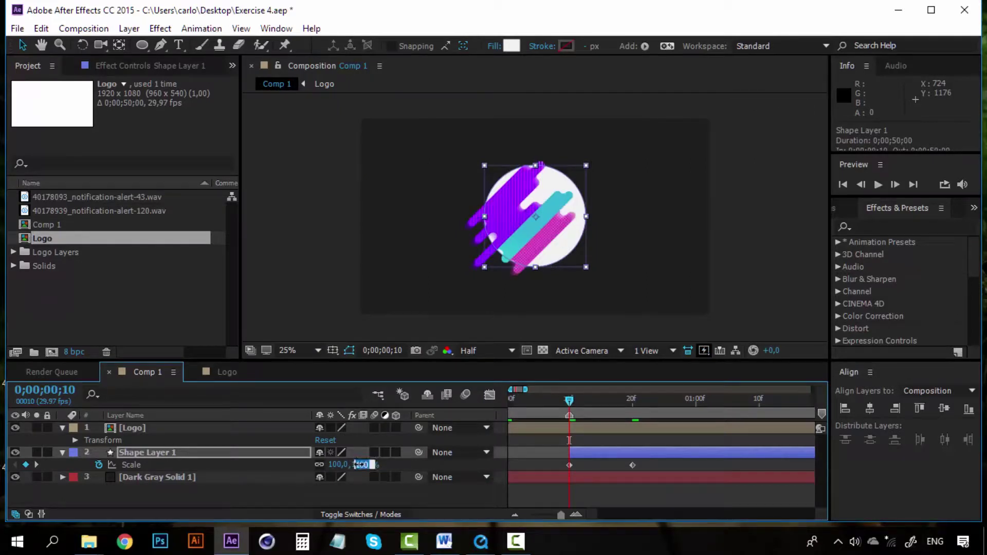
pyautogui.write('0')
pyautogui.click(393, 492)
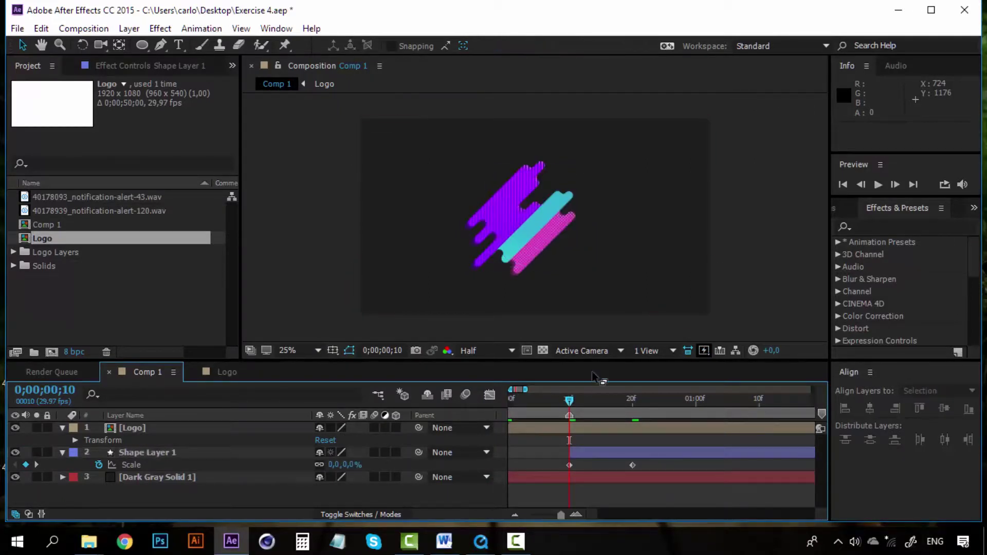
pyautogui.moveTo(567, 400); pyautogui.dragTo(569, 402)
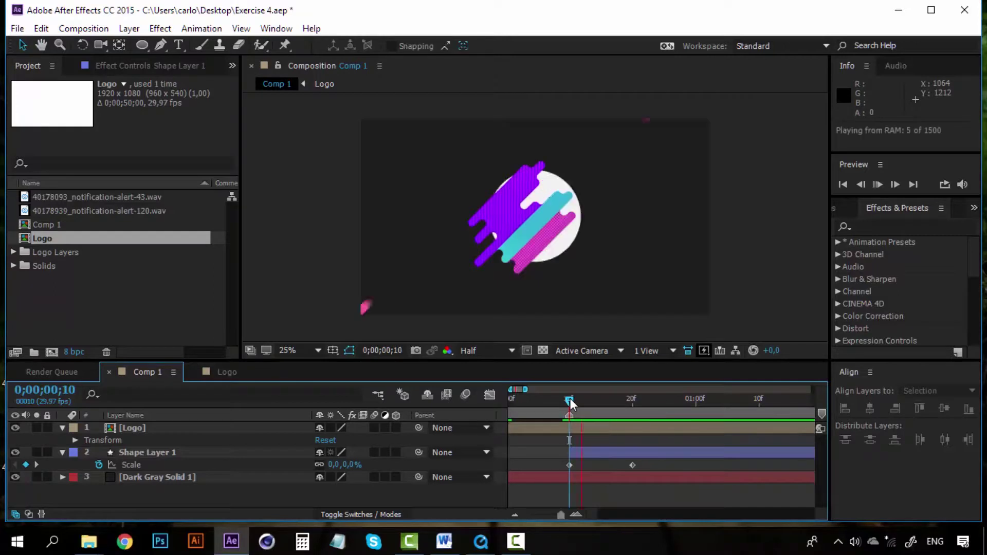
pyautogui.moveTo(570, 401)
pyautogui.mouseDown()
pyautogui.moveTo(552, 402)
pyautogui.moveTo(622, 402)
pyautogui.mouseUp()
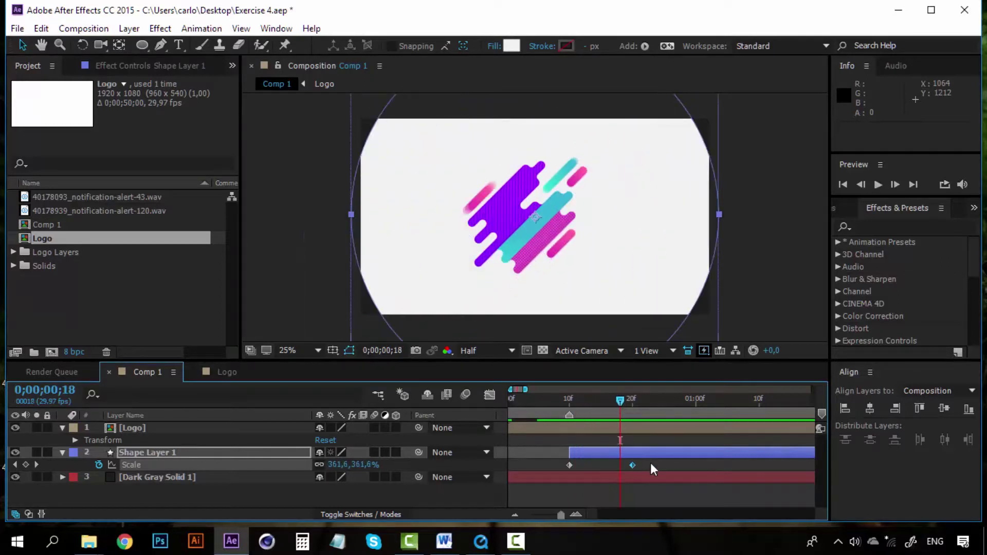
# - Apply Easy Ease to both Scale keyframes and check the eased growth
pyautogui.moveTo(649, 464); pyautogui.dragTo(566, 470)
pyautogui.rightClick(570, 468)
pyautogui.moveTo(671, 455)
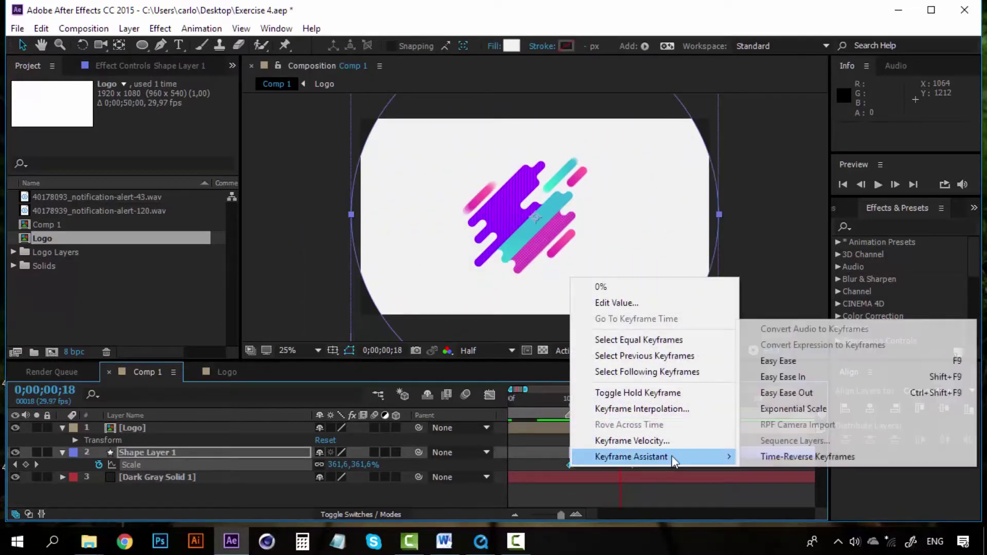
pyautogui.click(782, 362)
pyautogui.moveTo(577, 399)
pyautogui.mouseDown()
pyautogui.moveTo(567, 399)
pyautogui.moveTo(621, 399)
pyautogui.moveTo(603, 399)
pyautogui.mouseUp()
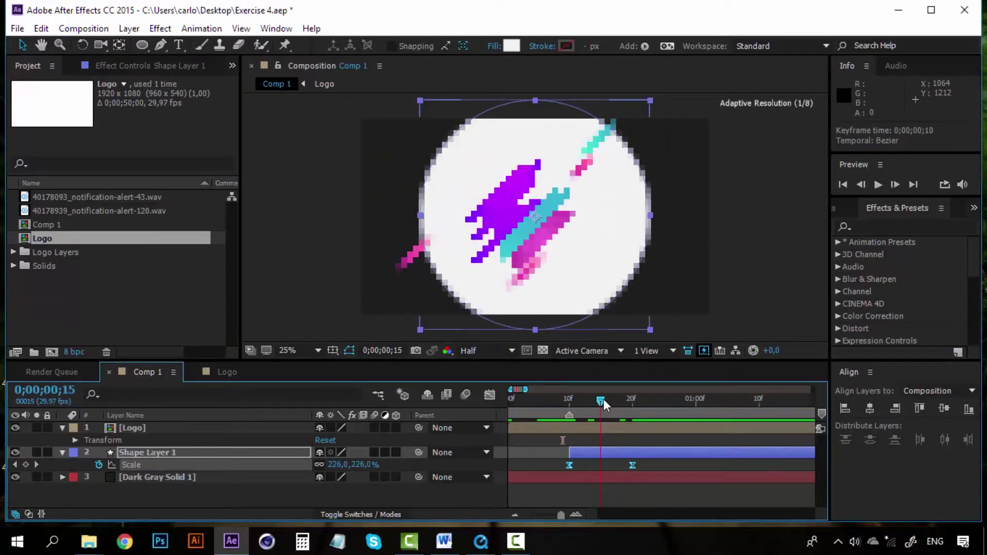
# - Duplicate Shape Layer 1 as Shape Layer 2 and lower its frame-20 Scale to 389%
pyautogui.click(154, 486)
pyautogui.click(161, 458)
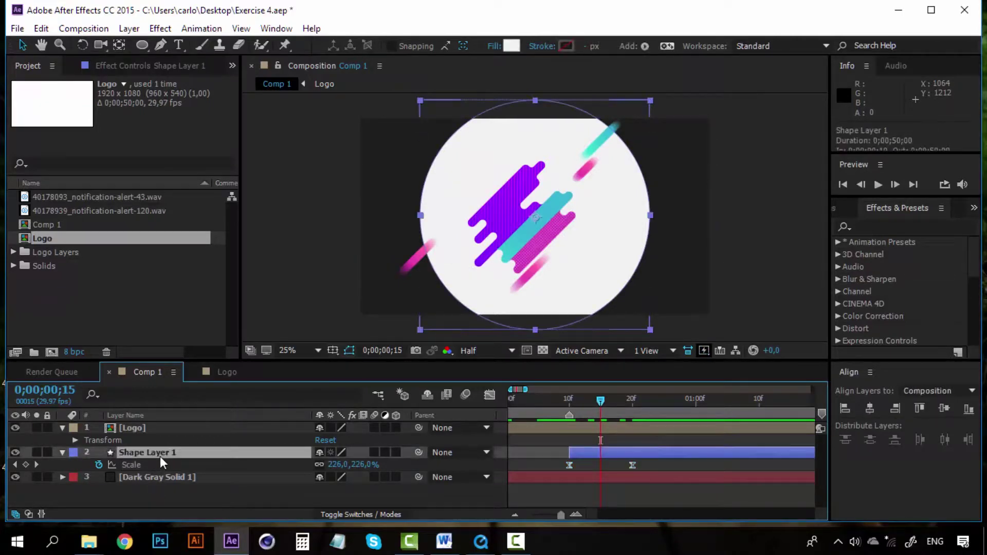
pyautogui.hotkey('ctrl', 'd')
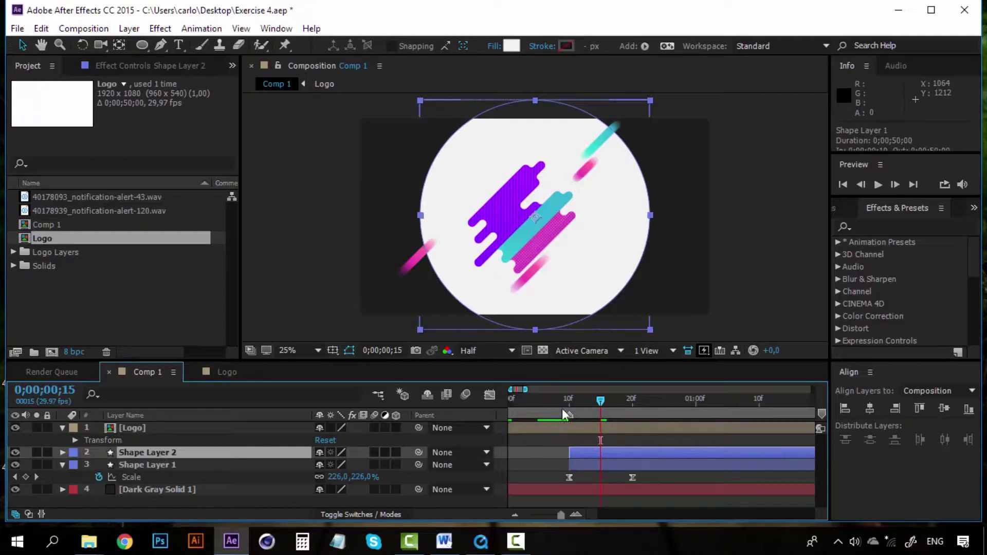
pyautogui.click(632, 403)
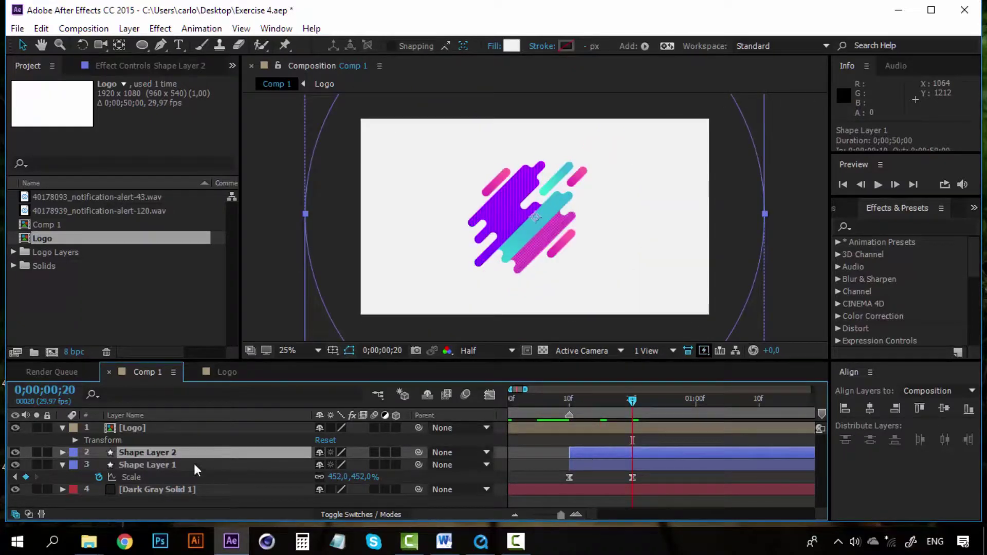
pyautogui.press('s')
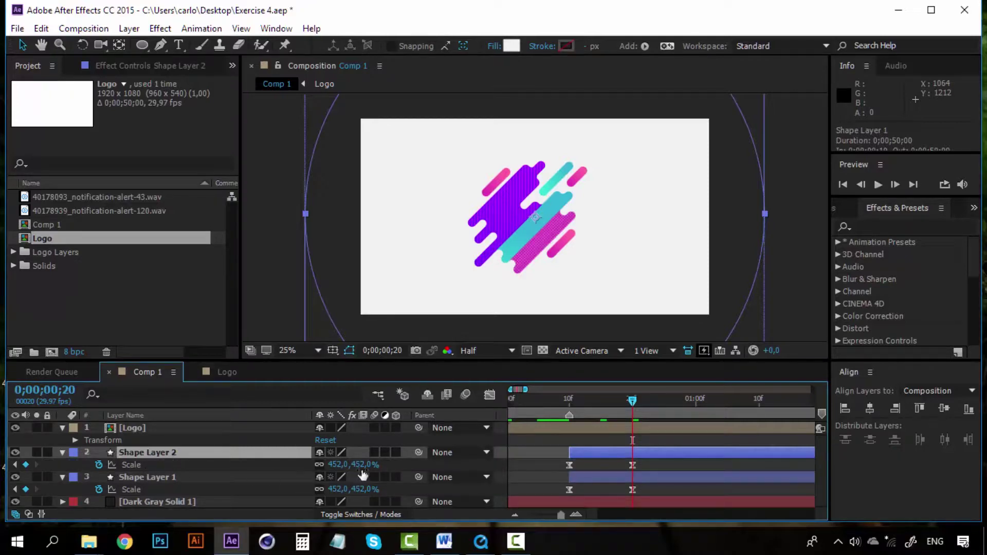
pyautogui.moveTo(364, 470); pyautogui.dragTo(322, 473)
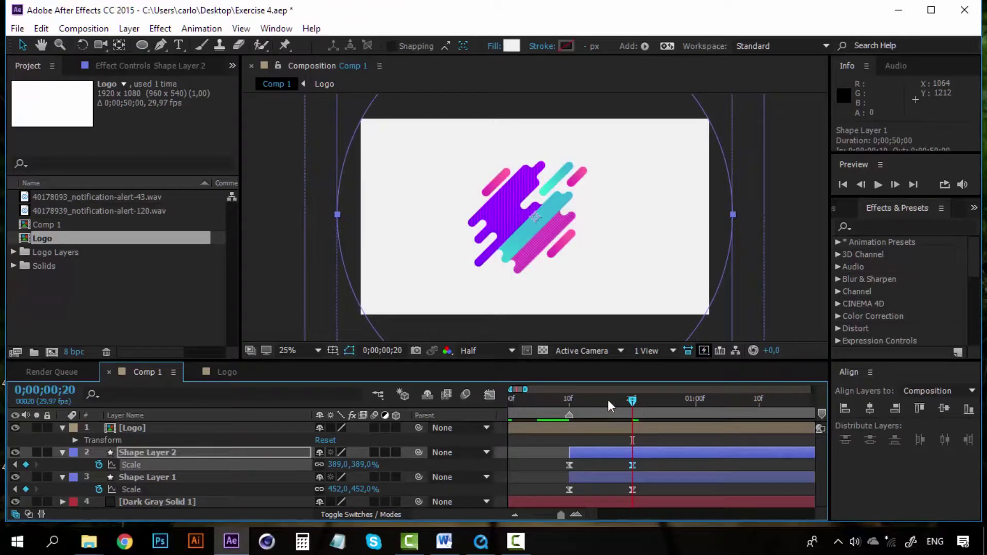
pyautogui.moveTo(607, 400); pyautogui.dragTo(597, 400)
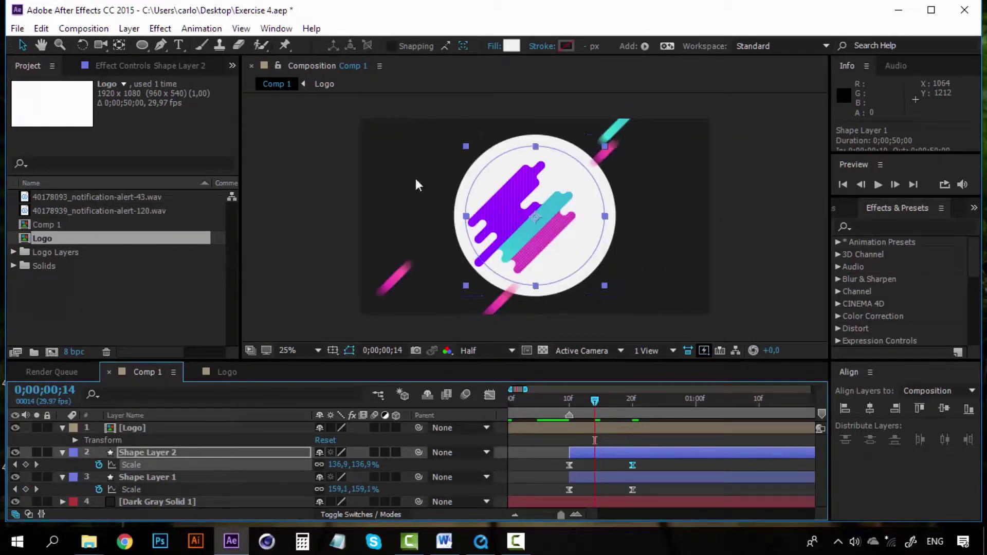
# - Set Shape Layer 2's fill to None
pyautogui.click(496, 49)
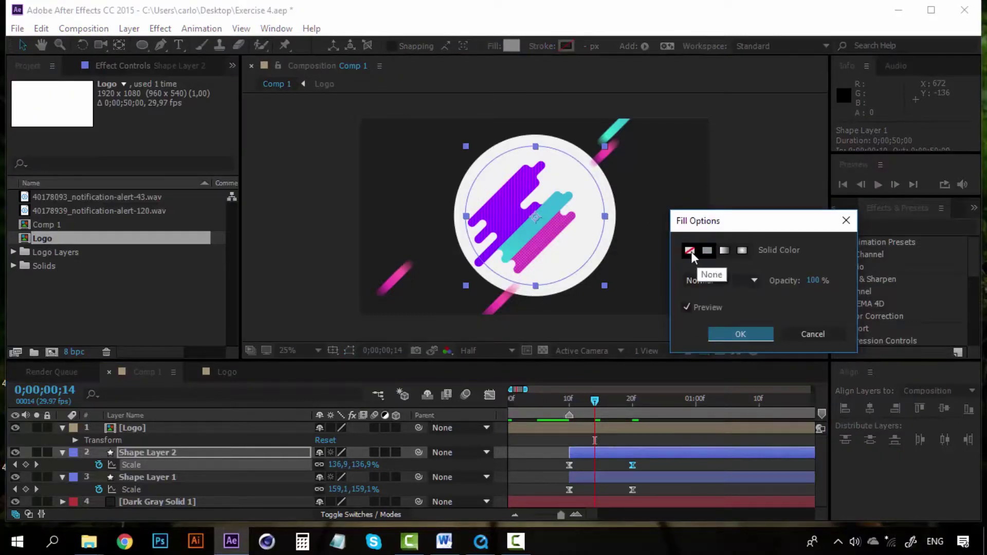
pyautogui.click(690, 250)
pyautogui.click(745, 335)
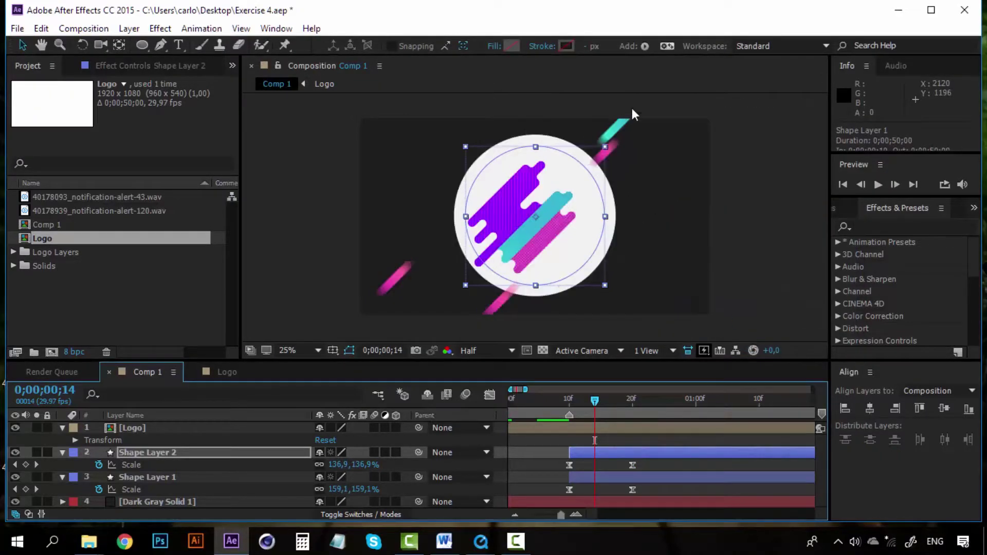
# - Give the ring a dark grey #1D1D1D stroke sampled from the background, 10 px wide
pyautogui.click(566, 46)
pyautogui.moveTo(430, 326); pyautogui.dragTo(298, 463)
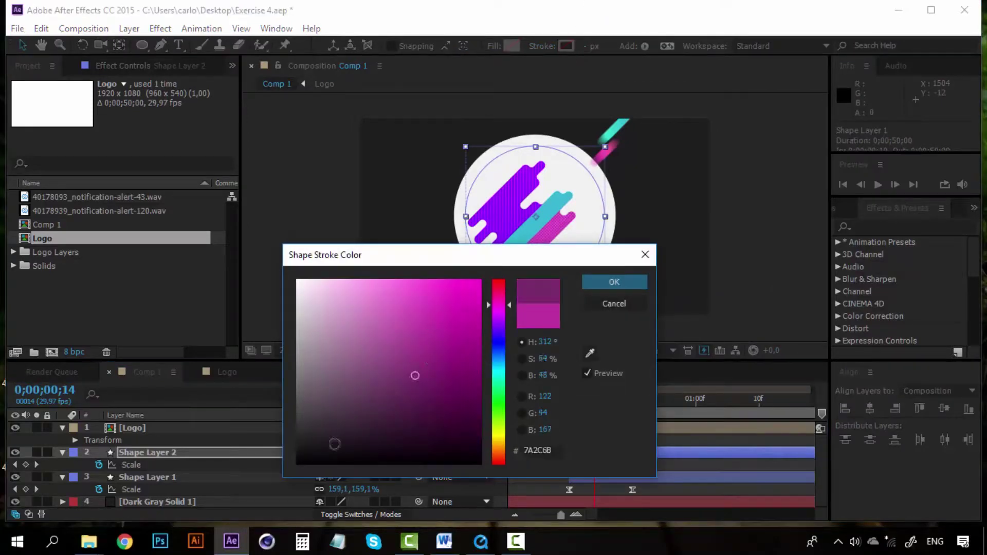
pyautogui.click(590, 353)
pyautogui.click(417, 179)
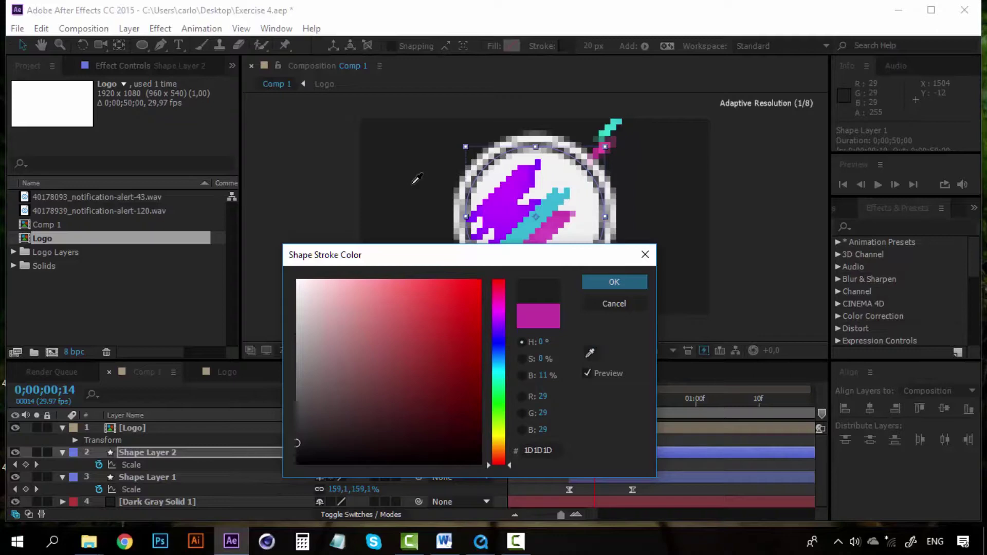
pyautogui.click(624, 282)
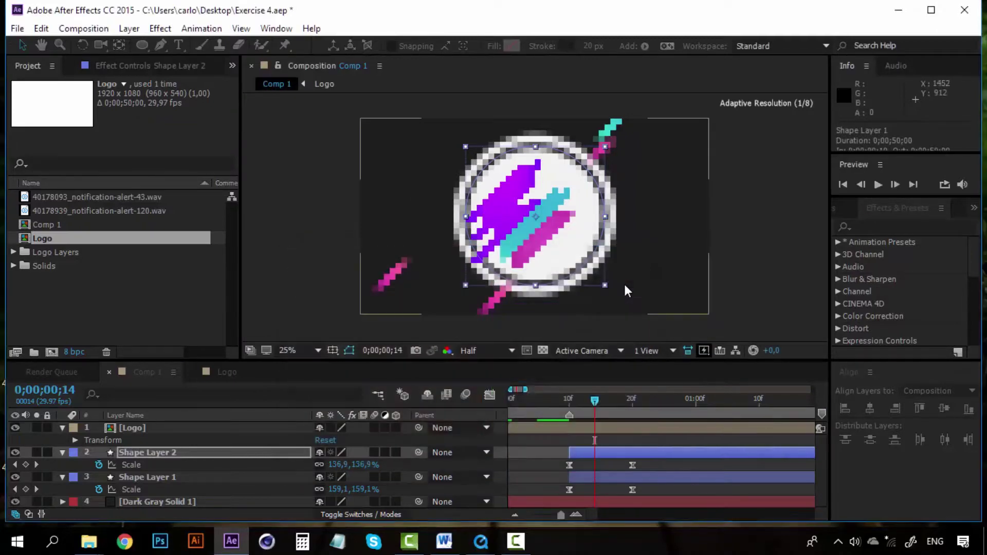
pyautogui.moveTo(577, 399); pyautogui.dragTo(607, 396)
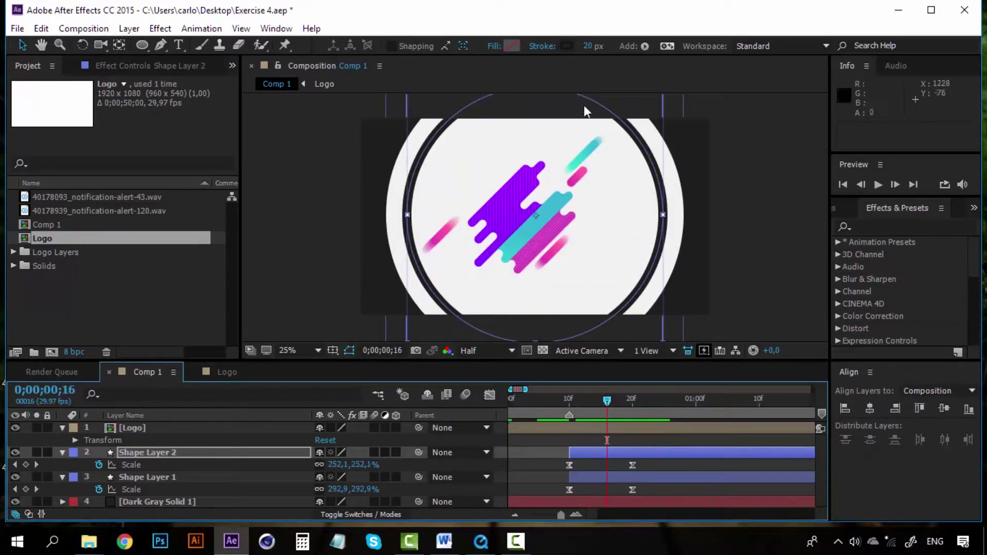
pyautogui.click(591, 46)
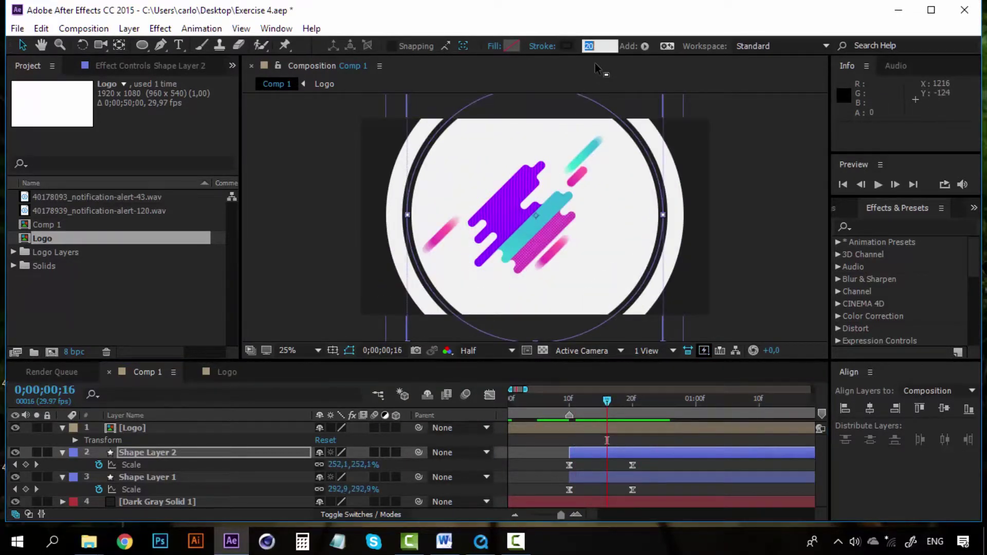
pyautogui.write('10')
pyautogui.press('Return')
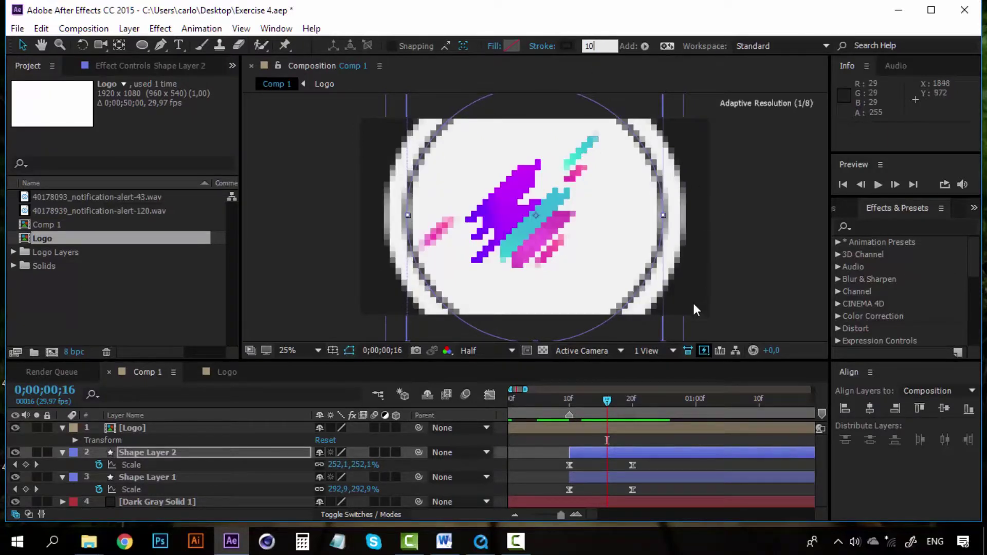
pyautogui.click(745, 260)
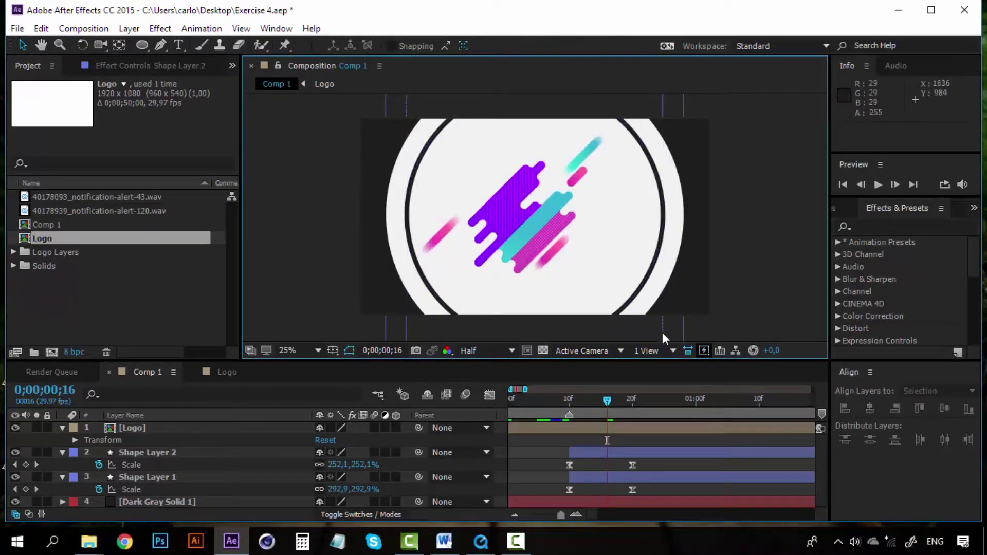
pyautogui.moveTo(604, 399); pyautogui.dragTo(556, 399)
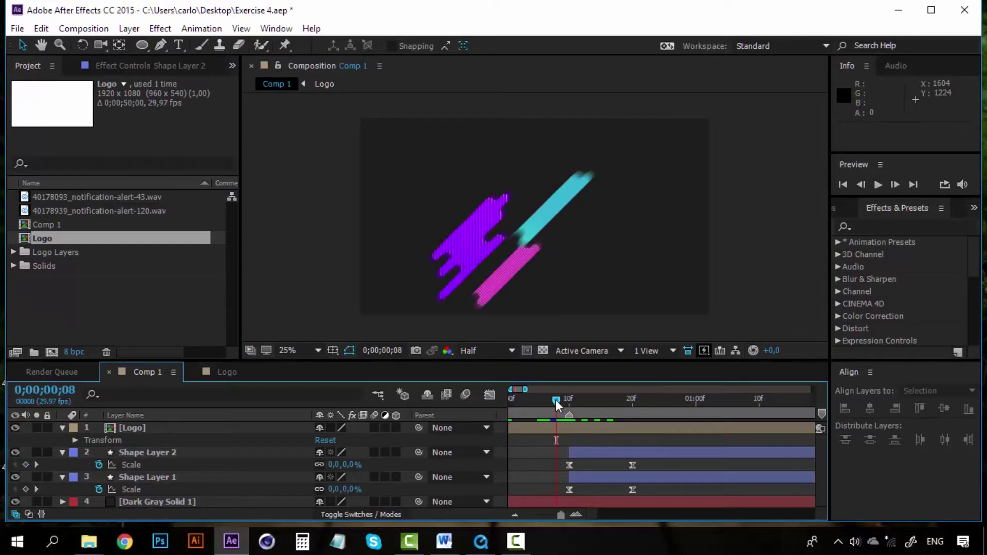
pyautogui.press('space')
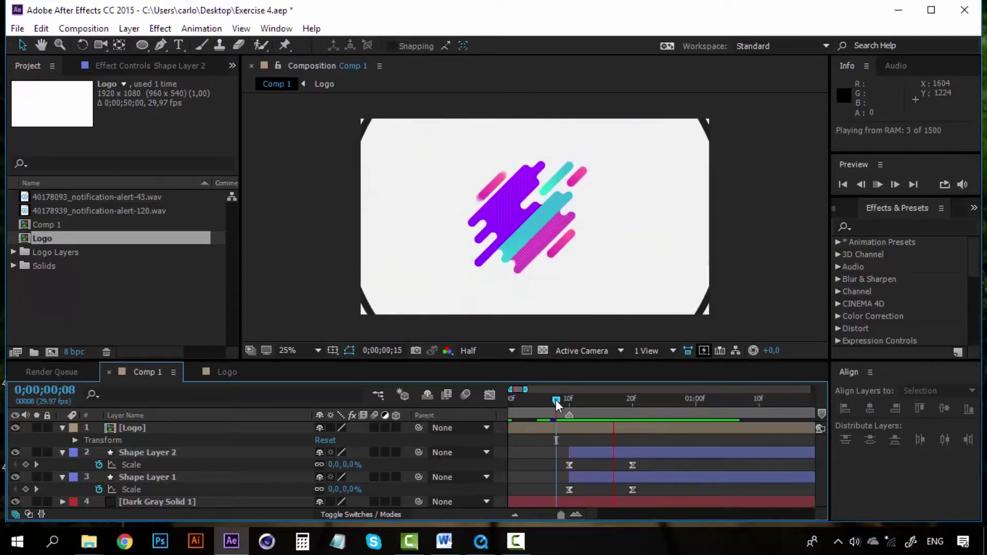
pyautogui.moveTo(557, 401)
pyautogui.mouseDown()
pyautogui.moveTo(625, 397)
pyautogui.moveTo(560, 394)
pyautogui.mouseUp()
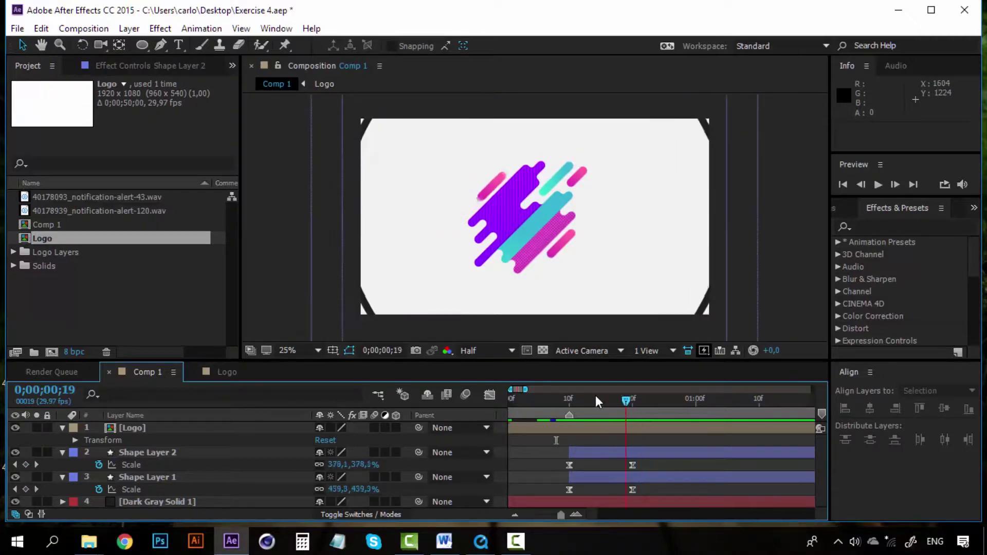
pyautogui.press('space')
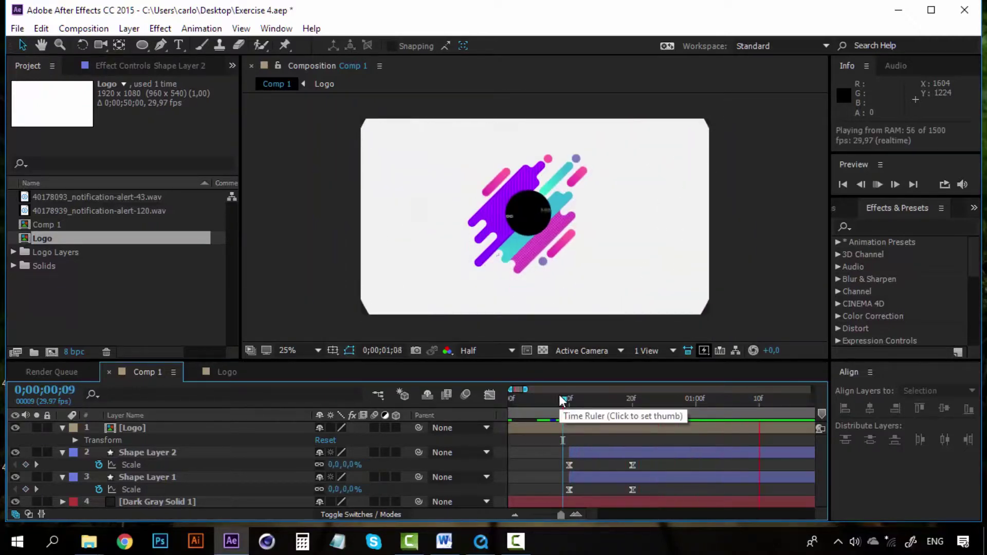
pyautogui.click(516, 400)
pyautogui.press('space')
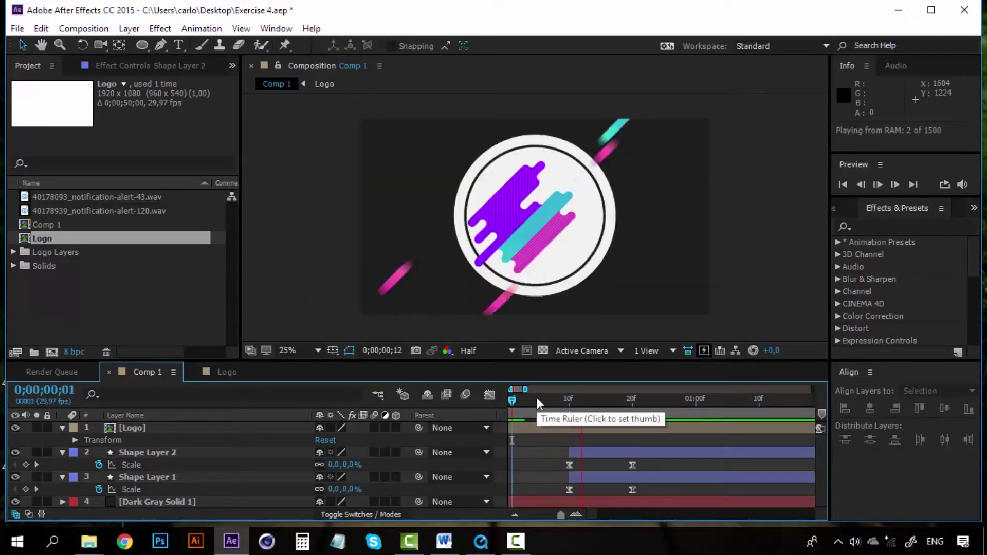
pyautogui.click(537, 397)
pyautogui.moveTo(549, 399)
pyautogui.mouseDown()
pyautogui.moveTo(671, 399)
pyautogui.moveTo(569, 401)
pyautogui.moveTo(633, 401)
pyautogui.mouseUp()
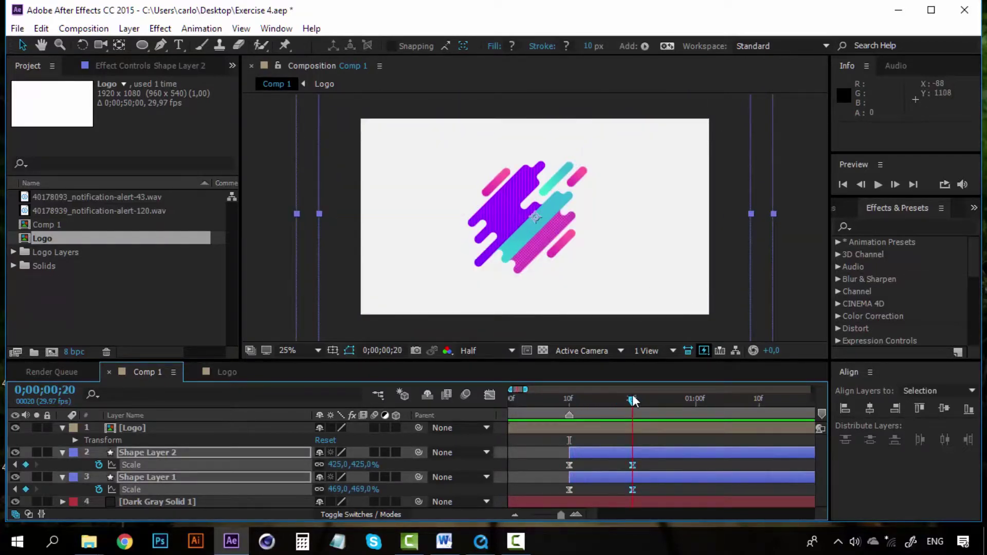
# - Play the notification-alert-43.wav sound in the Footage panel, then close it to return to Comp 1
pyautogui.click(582, 400)
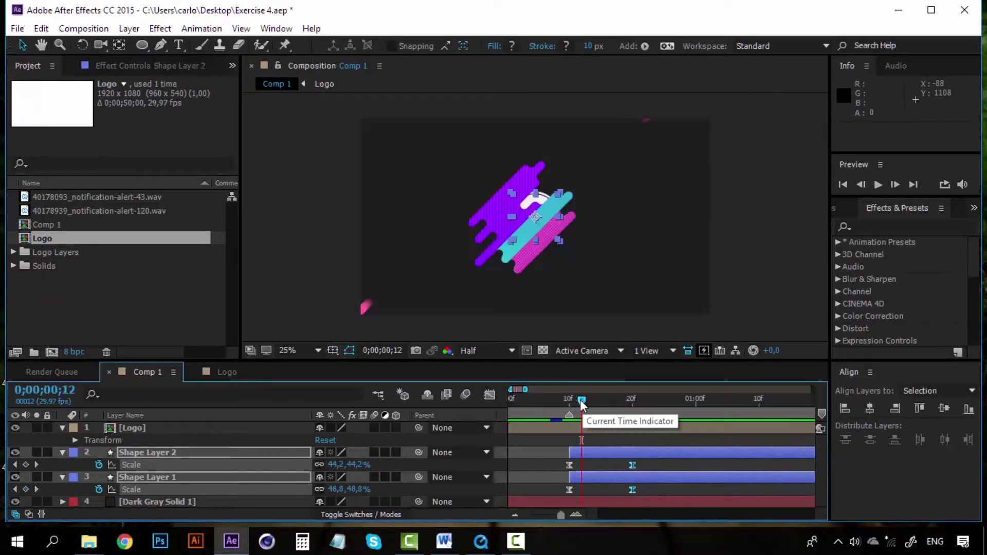
pyautogui.click(130, 233)
pyautogui.click(127, 196)
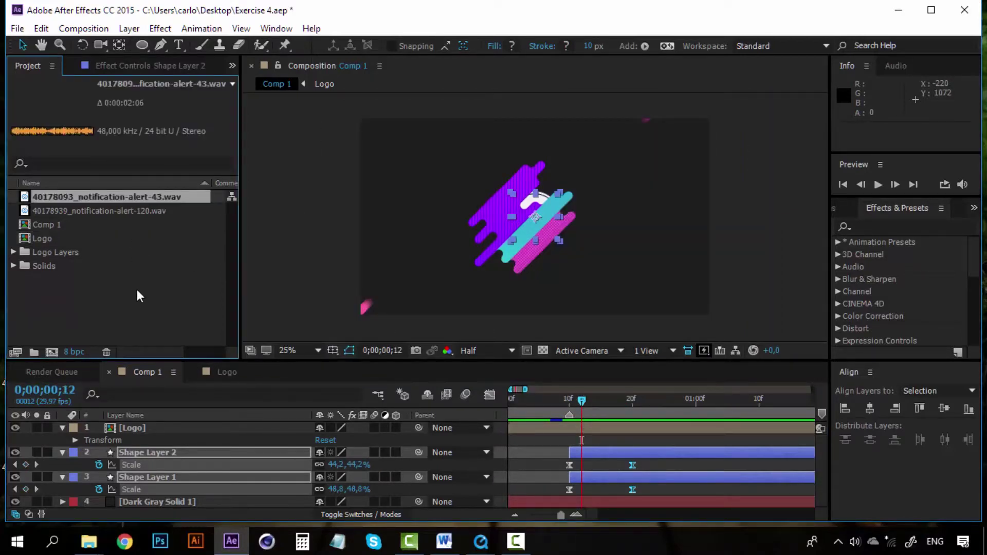
pyautogui.click(136, 289)
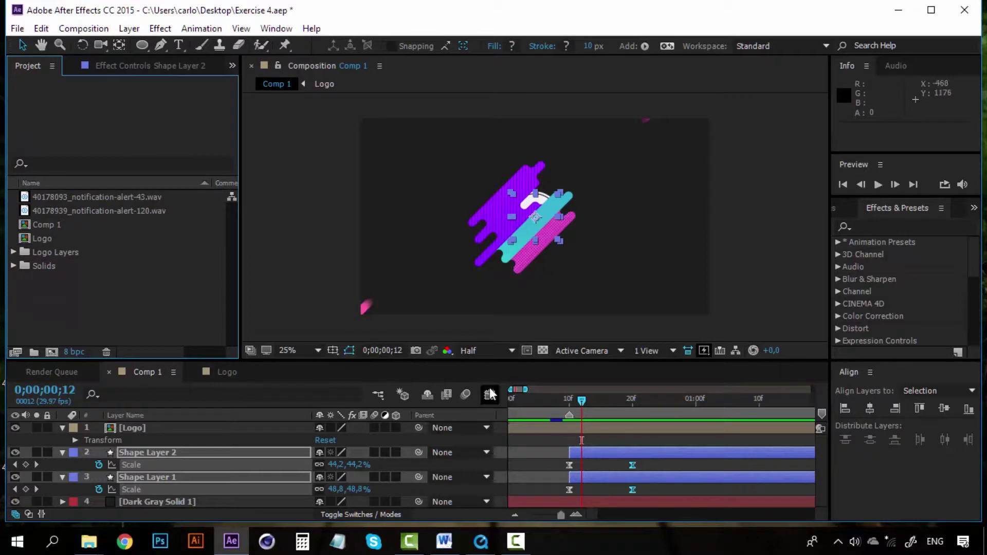
pyautogui.click(69, 199)
pyautogui.doubleClick(69, 198)
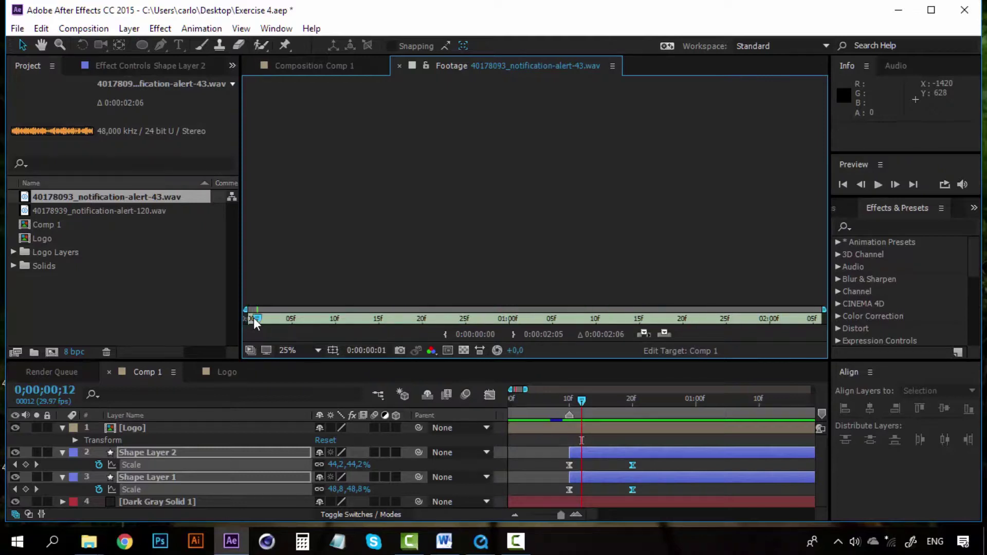
pyautogui.press('space')
pyautogui.click(283, 319)
pyautogui.click(399, 66)
# - Scrub Comp 1 back to frame 10 and collapse the shape layers and Logo layer in the timeline
pyautogui.moveTo(580, 400); pyautogui.dragTo(492, 403)
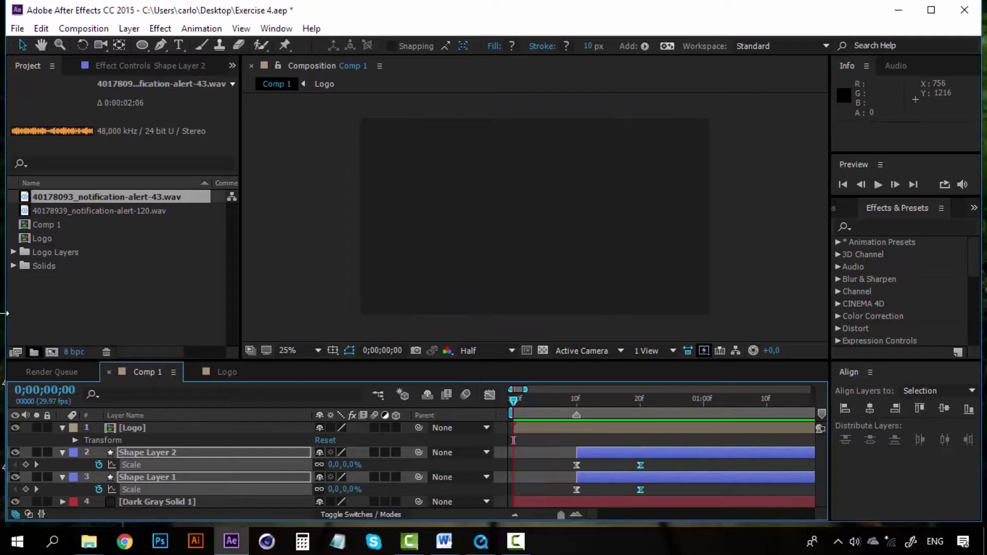
pyautogui.click(63, 453)
pyautogui.click(62, 464)
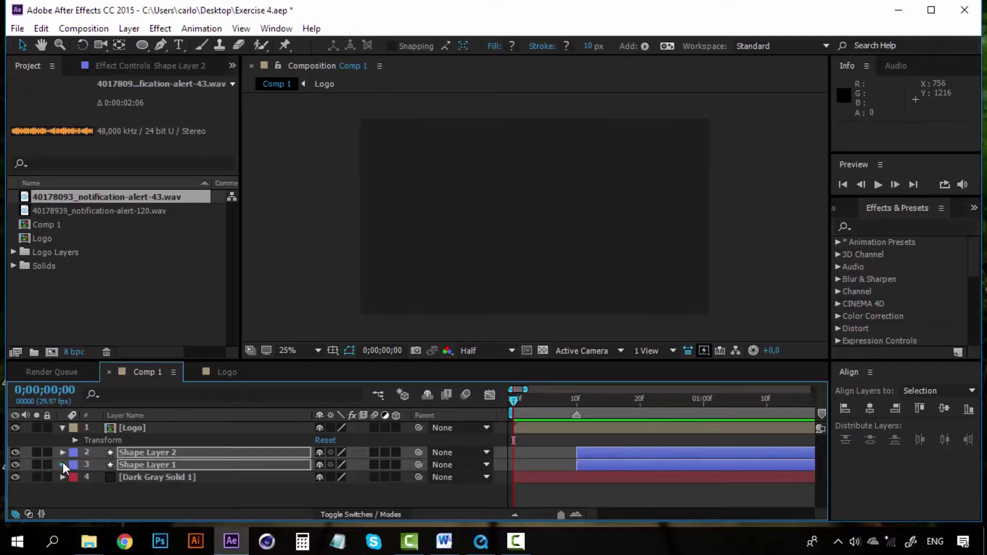
pyautogui.click(62, 452)
pyautogui.scroll(-1, 63, 425)
pyautogui.click(101, 315)
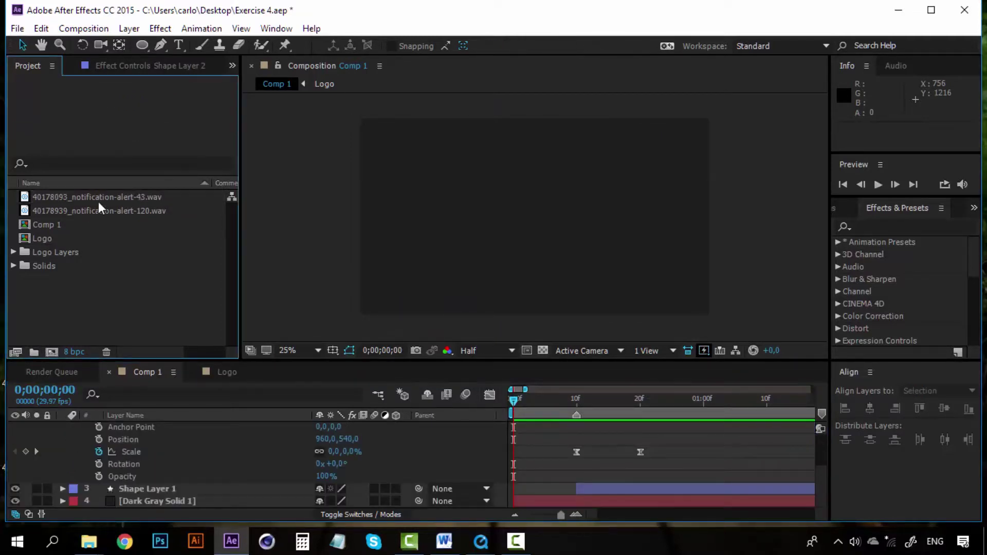
pyautogui.click(117, 199)
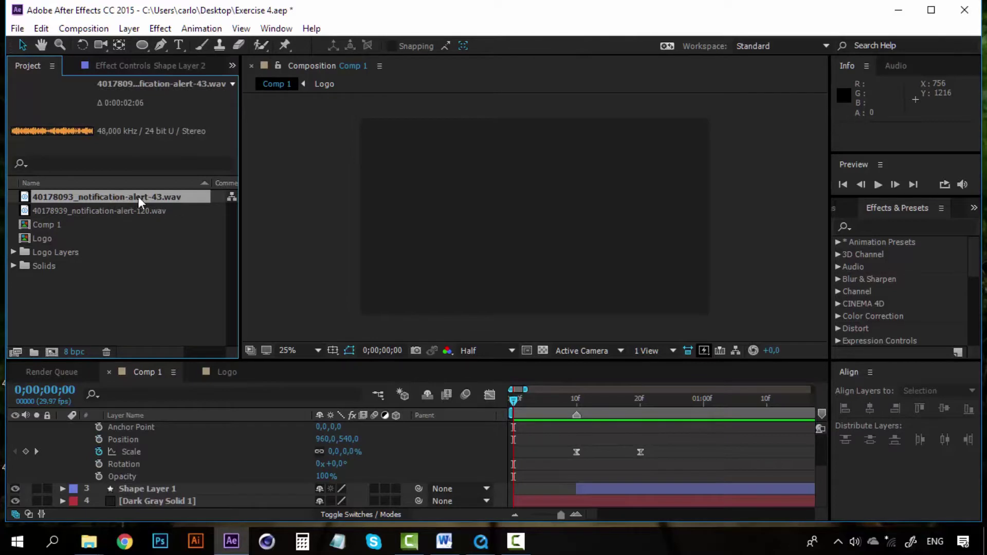
pyautogui.scroll(3, 72, 449)
pyautogui.click(63, 452)
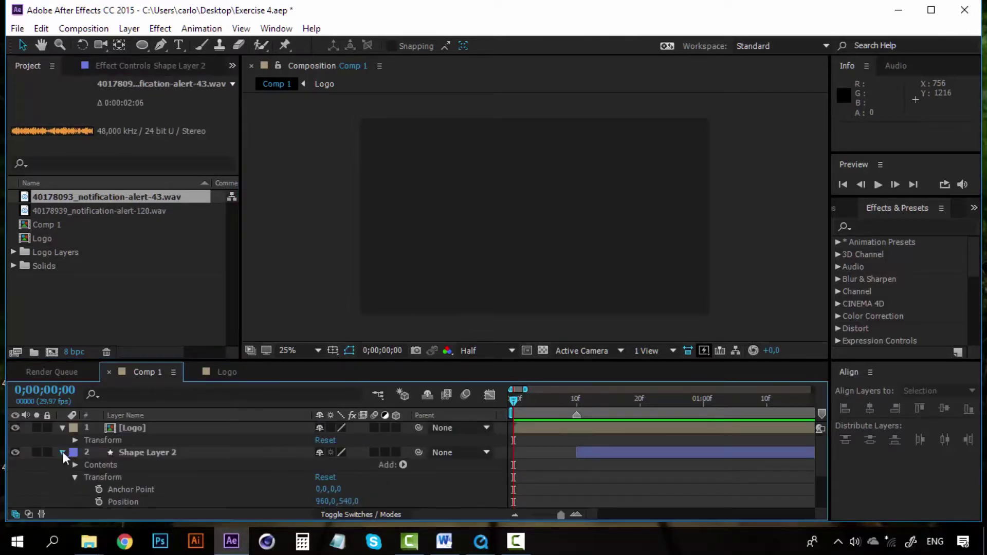
pyautogui.click(62, 452)
pyautogui.click(65, 426)
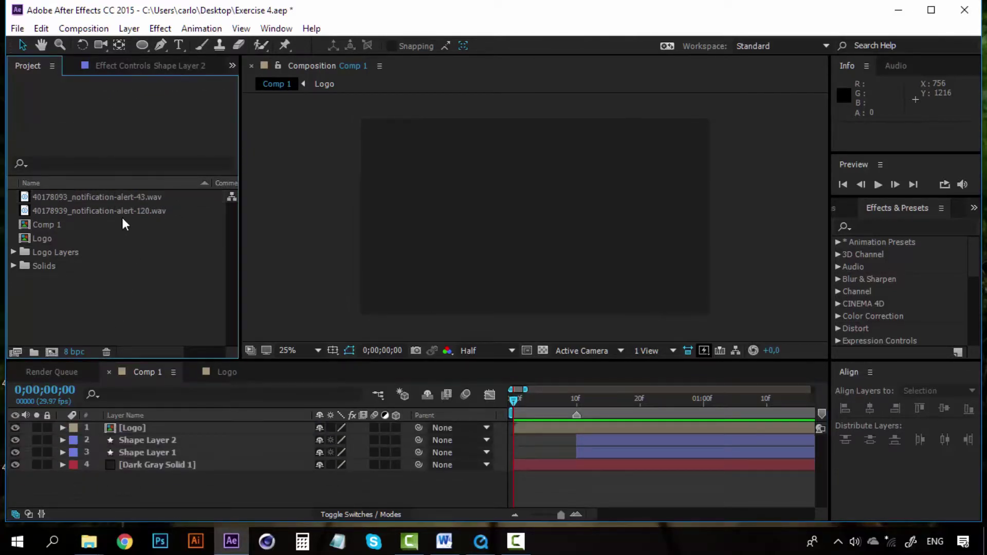
# - Drop notification-alert-43.wav into Comp 1 as the bottom layer at frame 0, preview it, then scrub to frame 10
pyautogui.moveTo(119, 198); pyautogui.dragTo(180, 488)
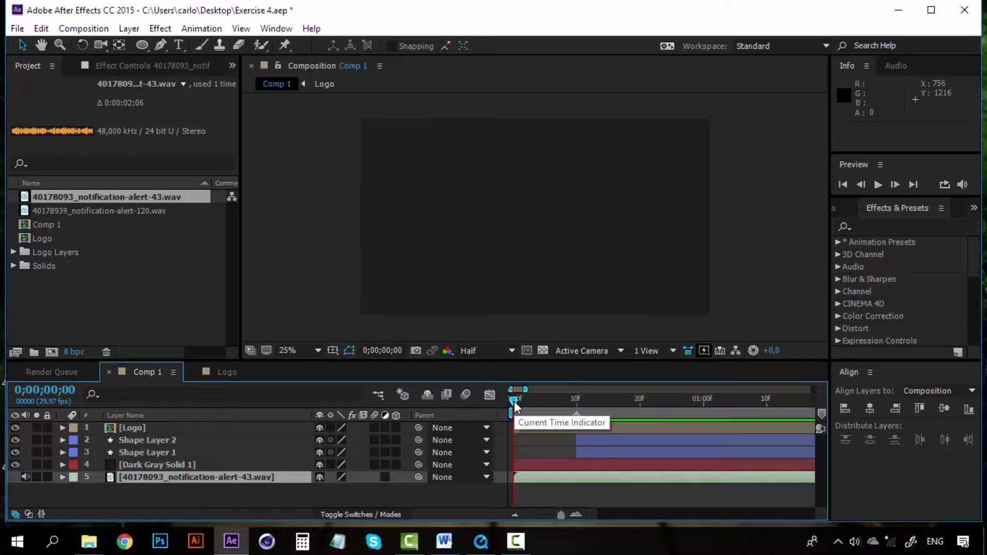
pyautogui.press('space')
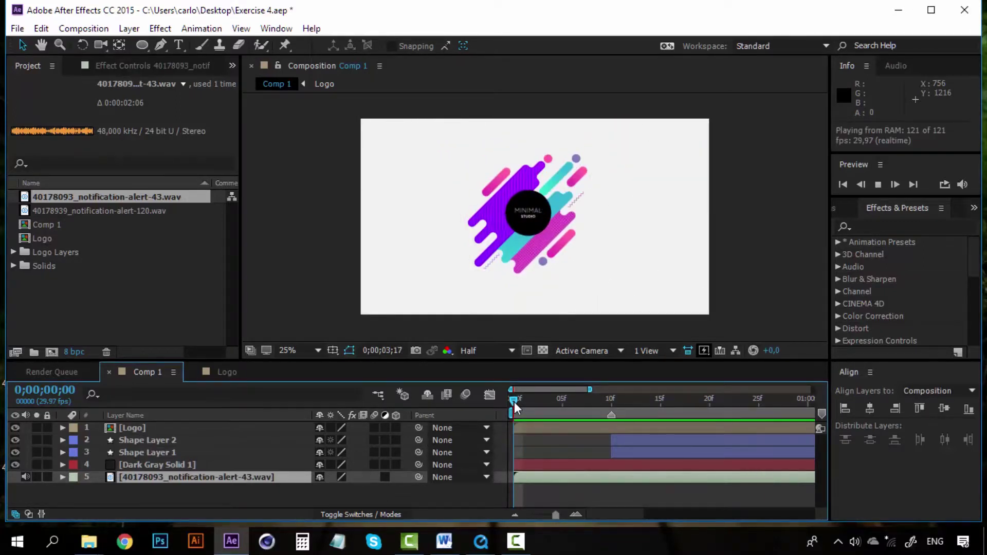
pyautogui.press('space')
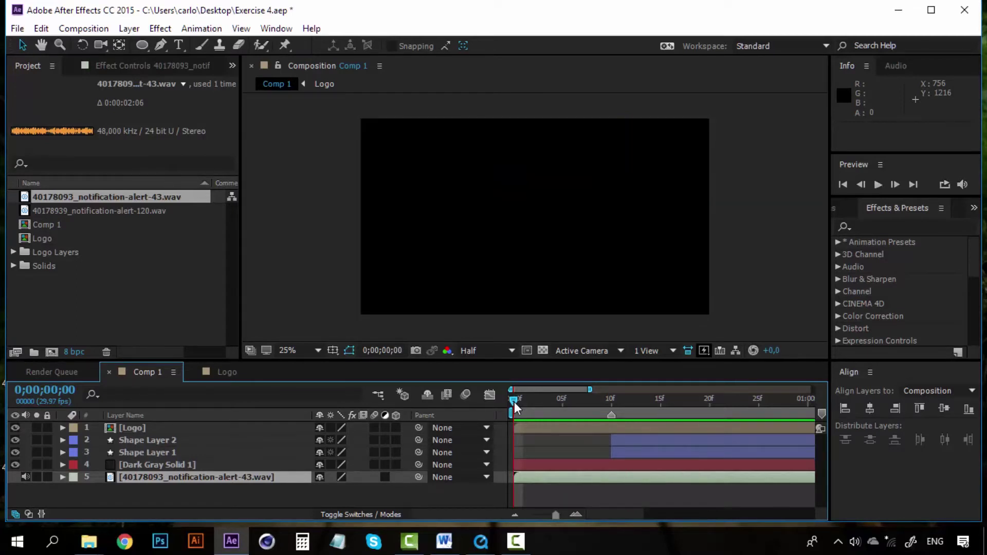
pyautogui.moveTo(512, 404); pyautogui.dragTo(787, 406)
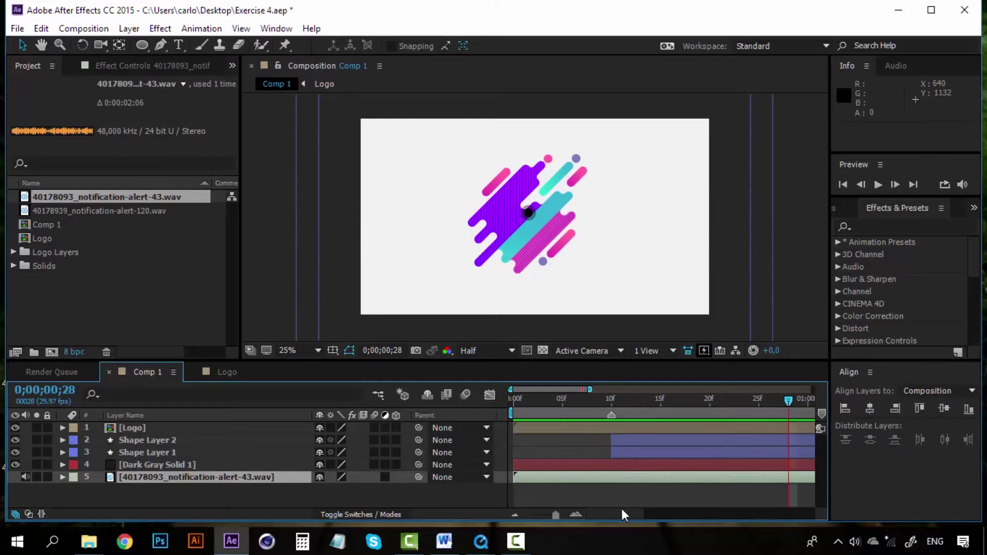
# - Play the notification-alert-120.wav sound in its footage viewer, then stop and close it
pyautogui.moveTo(622, 508); pyautogui.dragTo(646, 508)
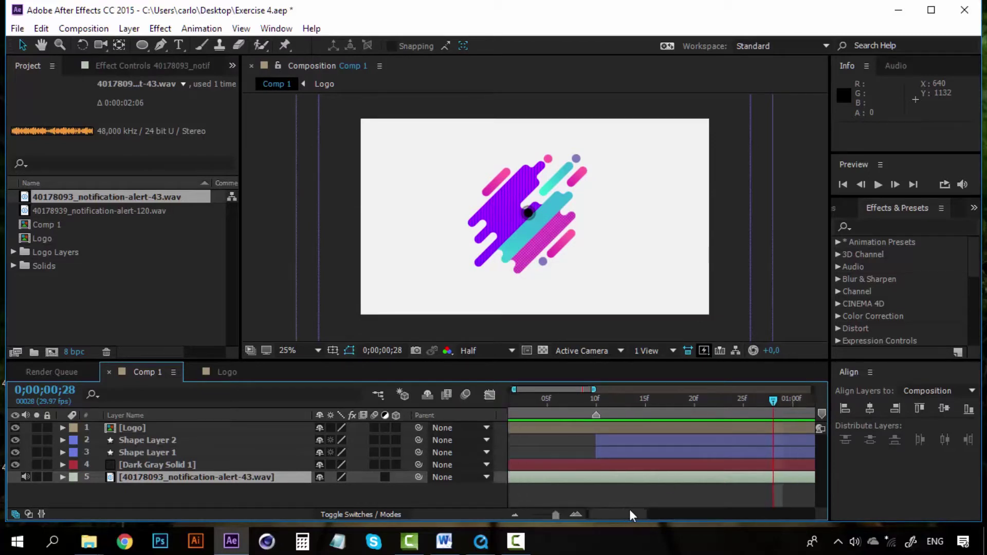
pyautogui.click(75, 210)
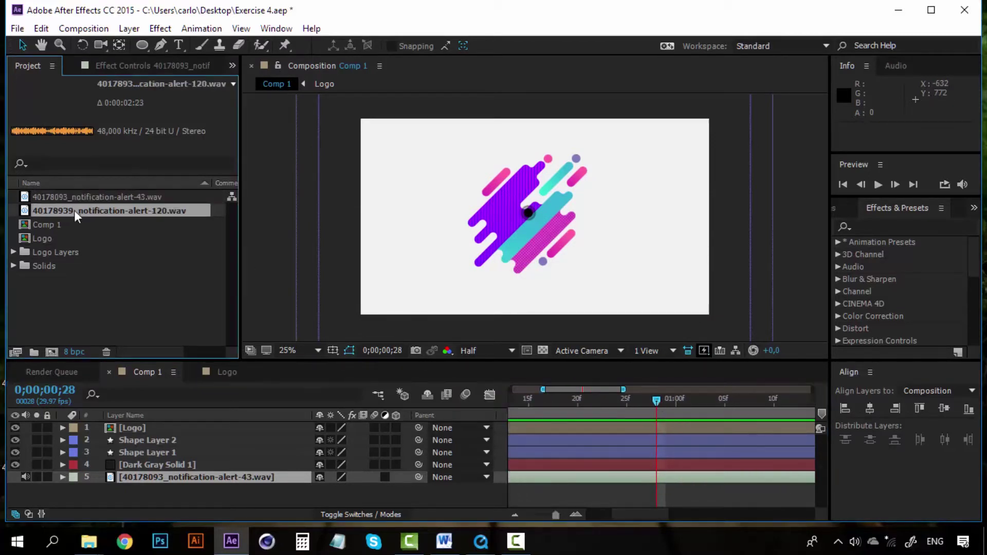
pyautogui.doubleClick(102, 208)
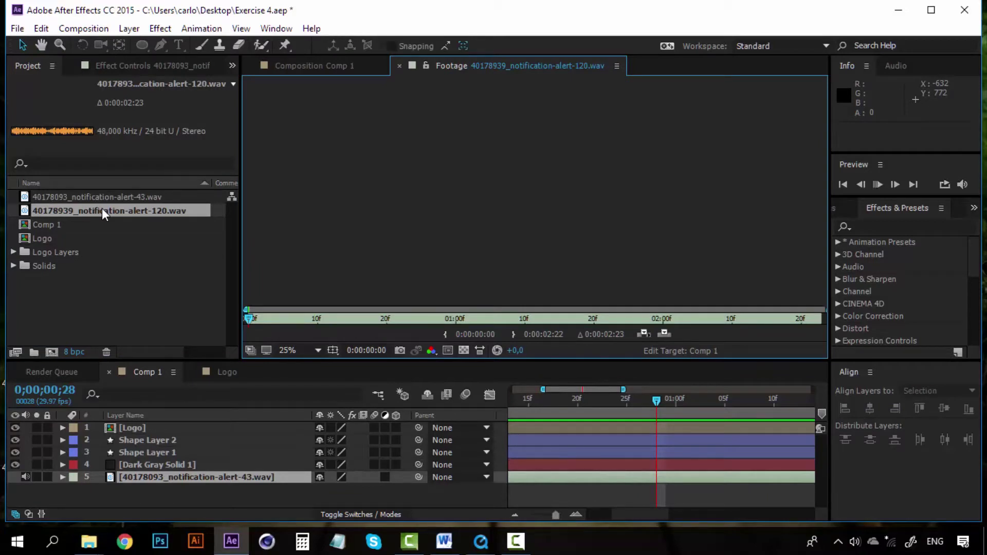
pyautogui.press('space')
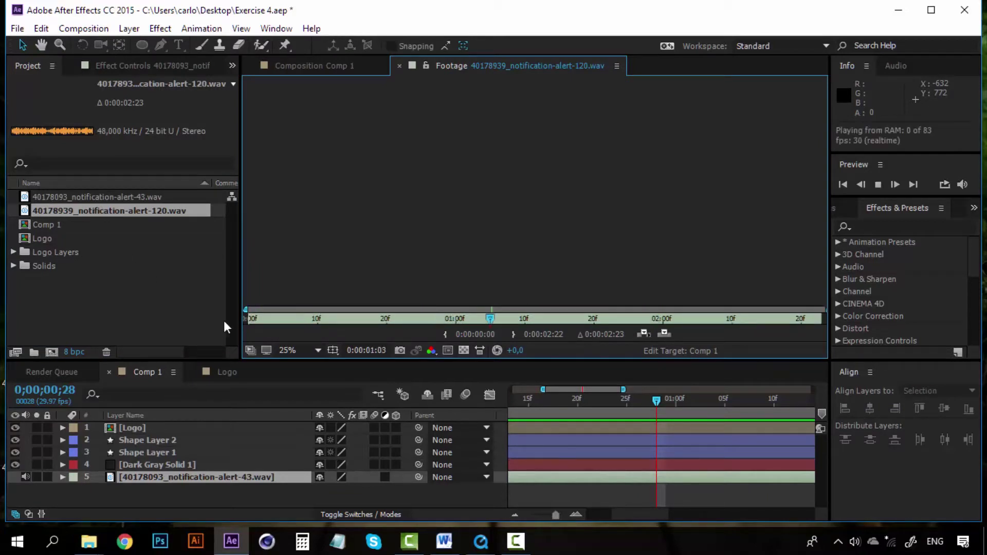
pyautogui.click(264, 320)
pyautogui.click(161, 285)
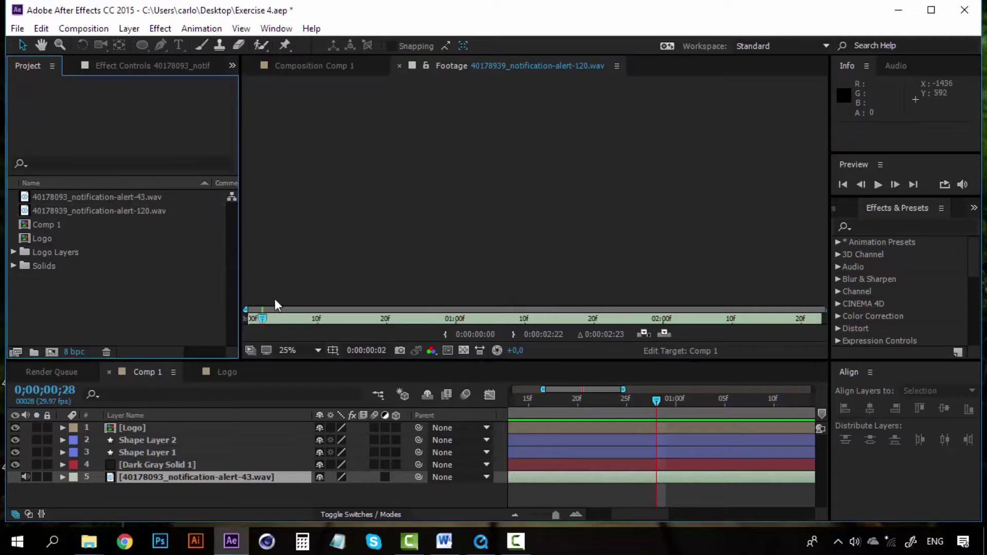
pyautogui.click(399, 65)
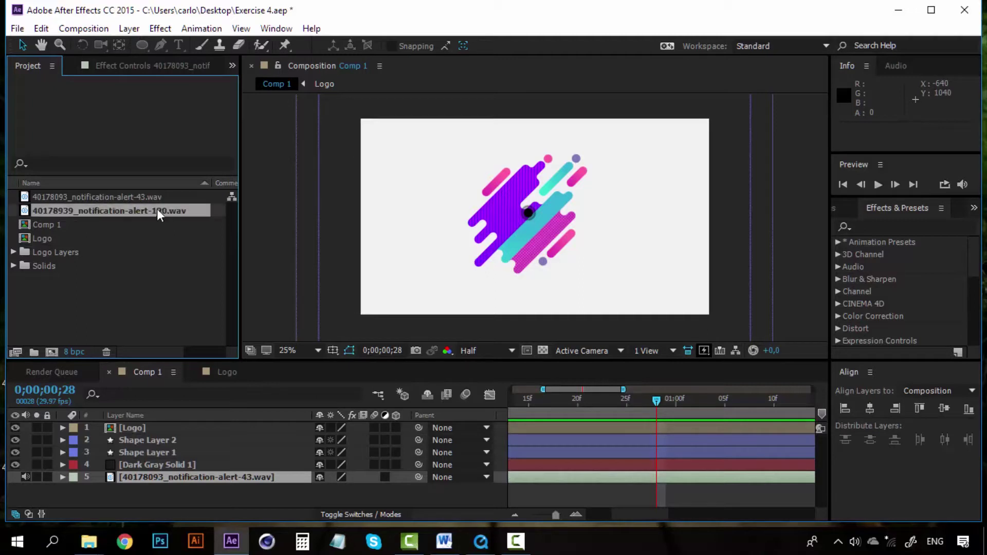
# - Add notification-alert-120.wav to Comp 1, trimming its start to the playhead just before 1 second
pyautogui.moveTo(161, 211); pyautogui.dragTo(180, 469)
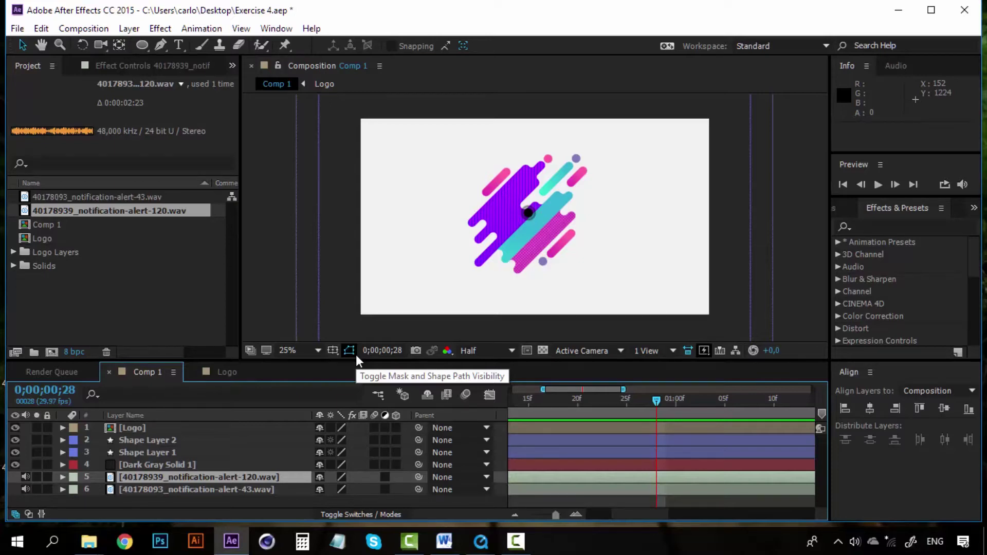
pyautogui.hotkey('alt', '[')
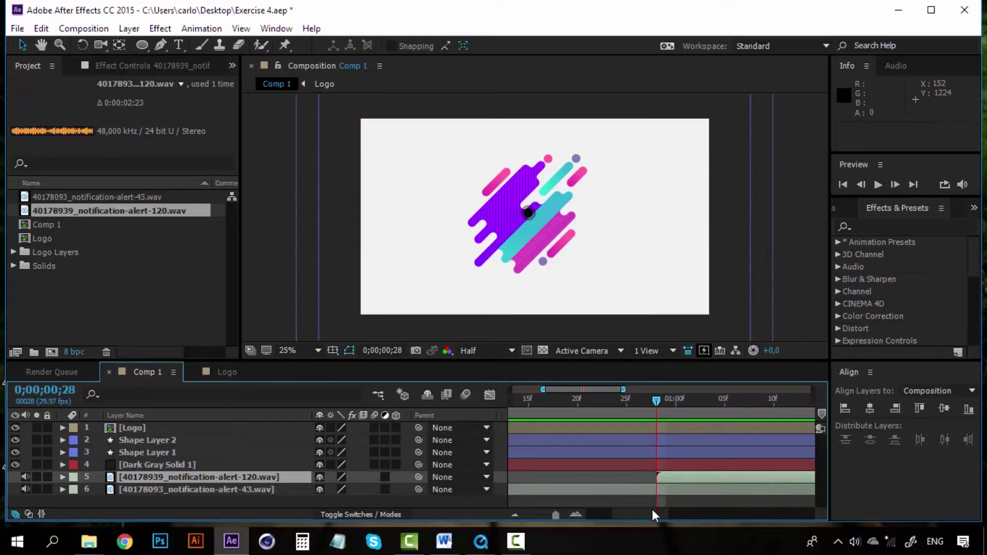
pyautogui.click(520, 516)
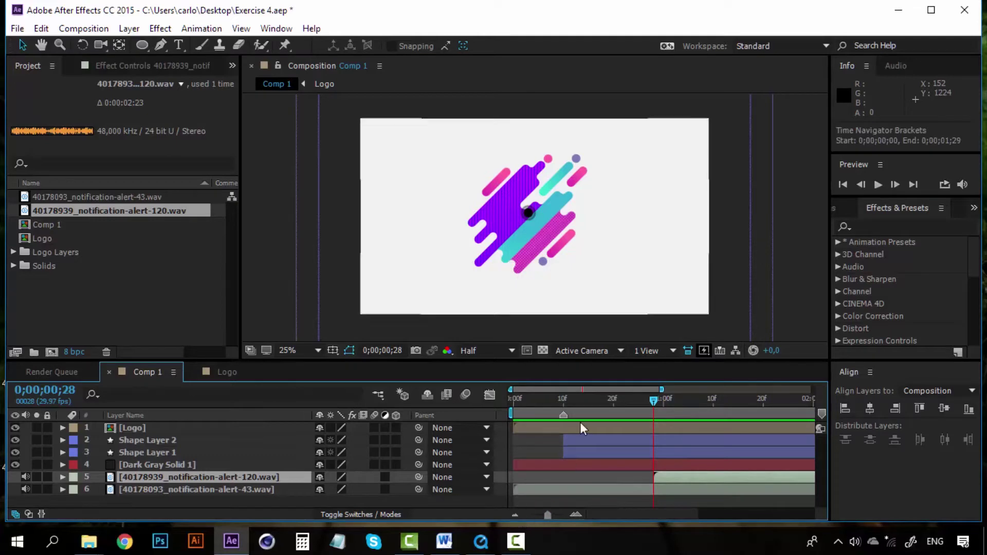
pyautogui.click(517, 513)
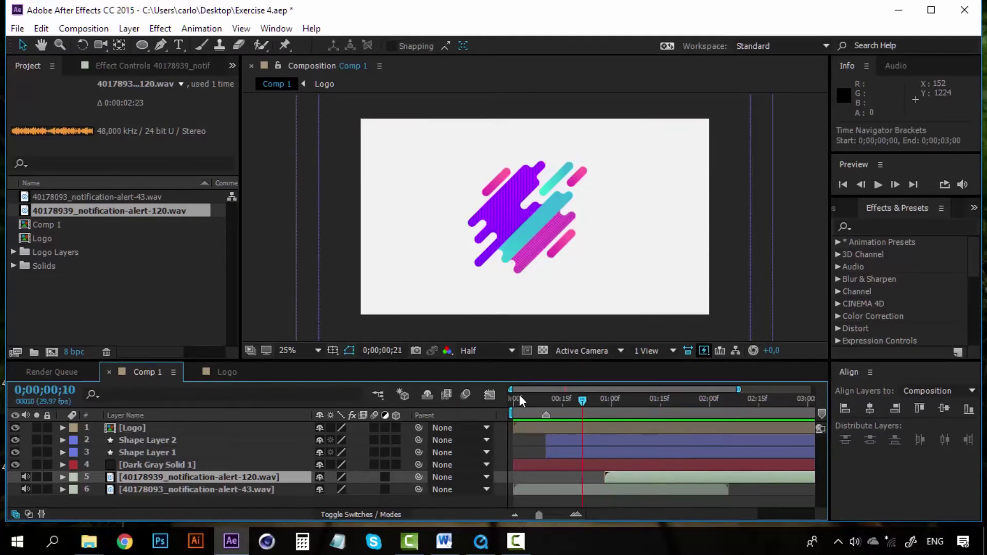
# - Preview Comp 1 from the start, then move to about two seconds to show the full logo
pyautogui.press('Home')
pyautogui.press('space')
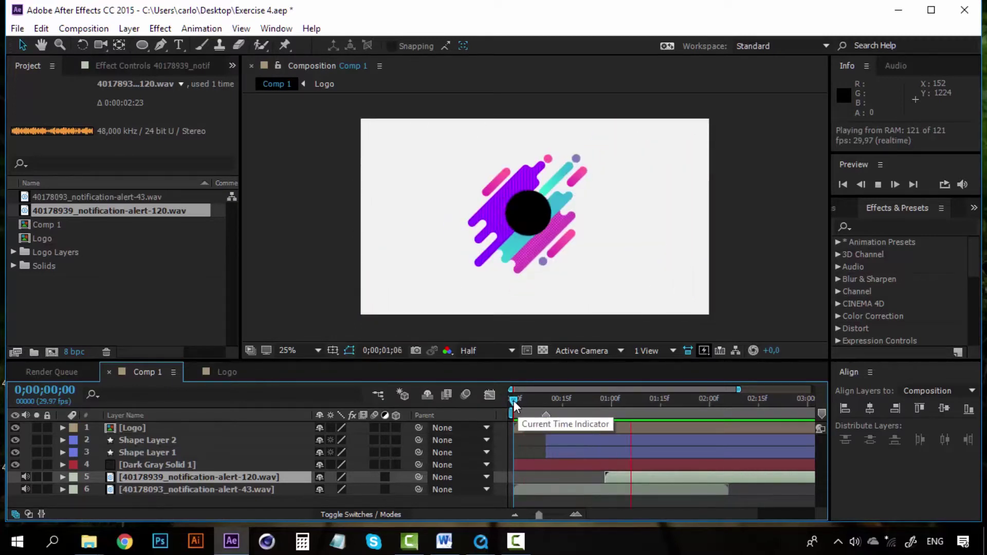
pyautogui.press('space')
pyautogui.press('space')
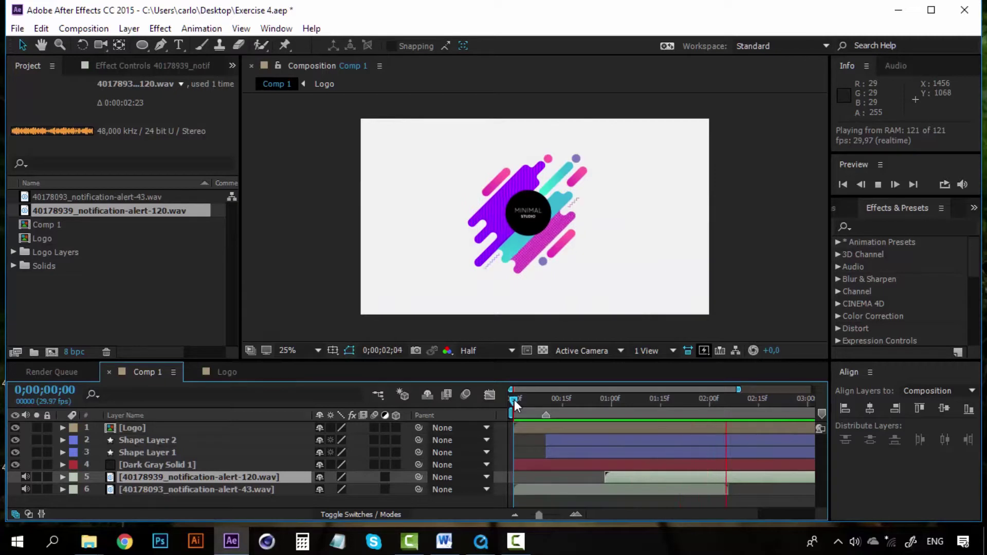
pyautogui.press('space')
pyautogui.moveTo(522, 399); pyautogui.dragTo(738, 400)
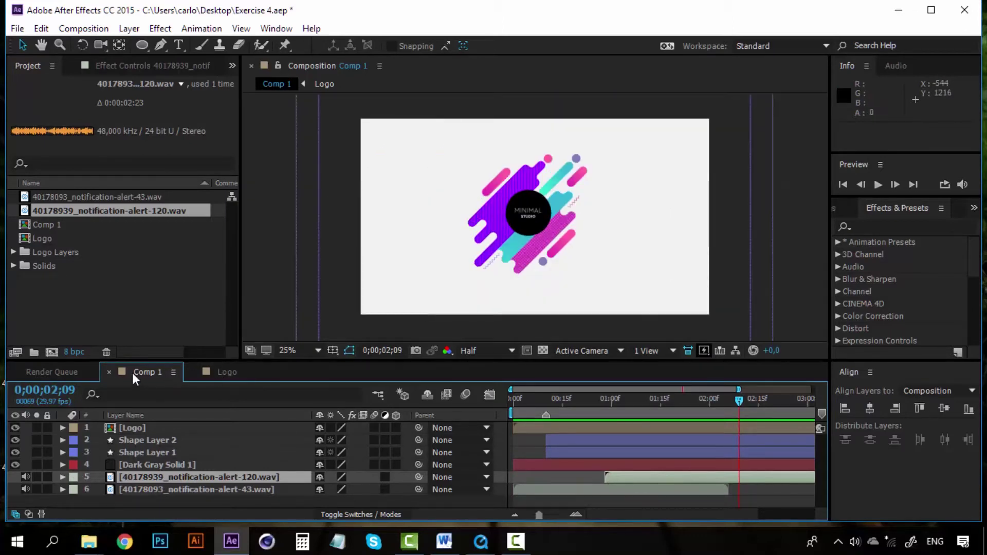
# - Save the project, then add Comp 1 to the Render Queue
pyautogui.click(18, 28)
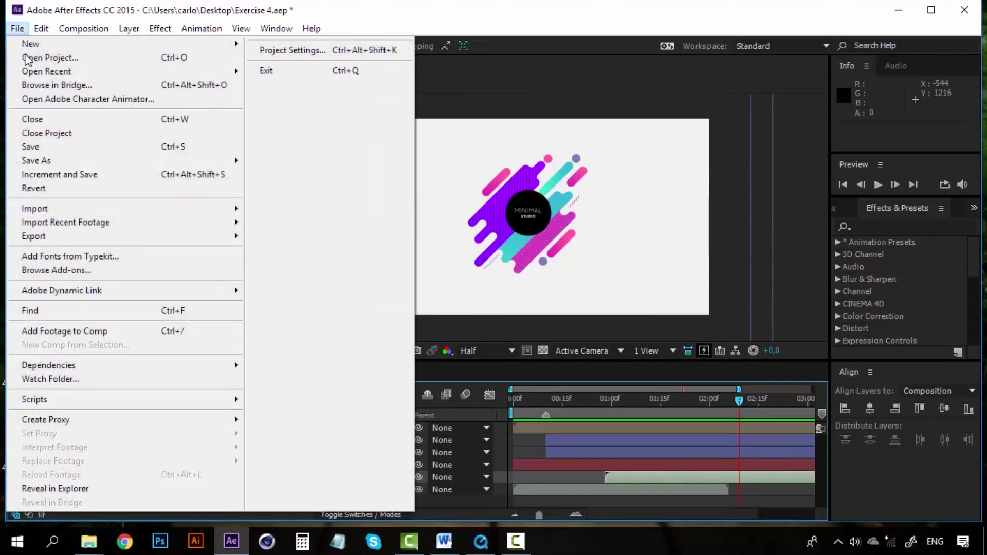
pyautogui.click(63, 154)
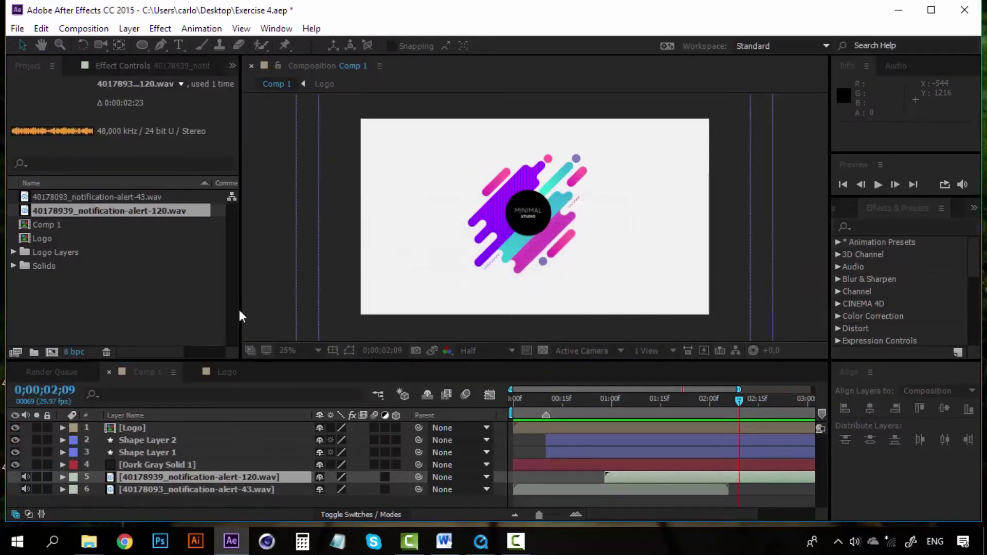
pyautogui.click(84, 28)
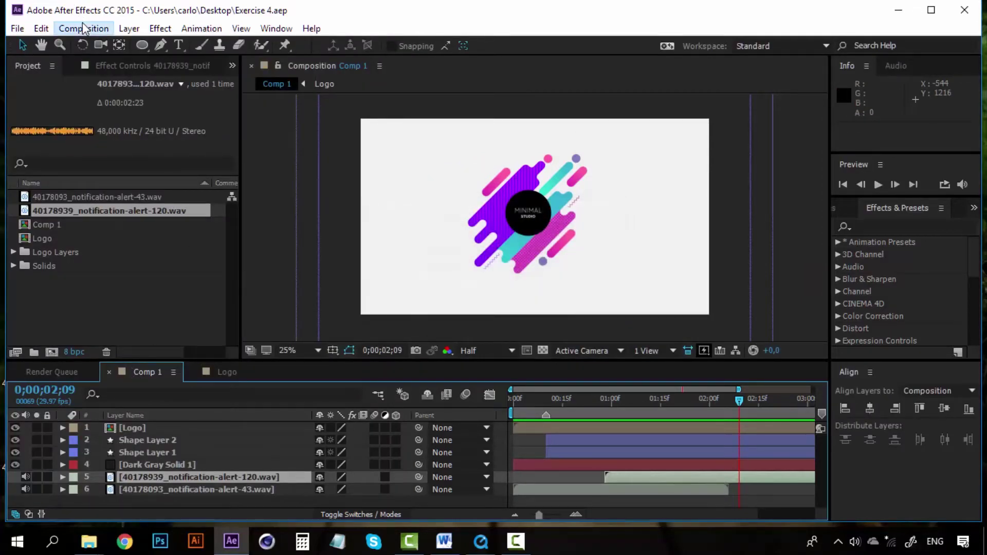
pyautogui.click(154, 153)
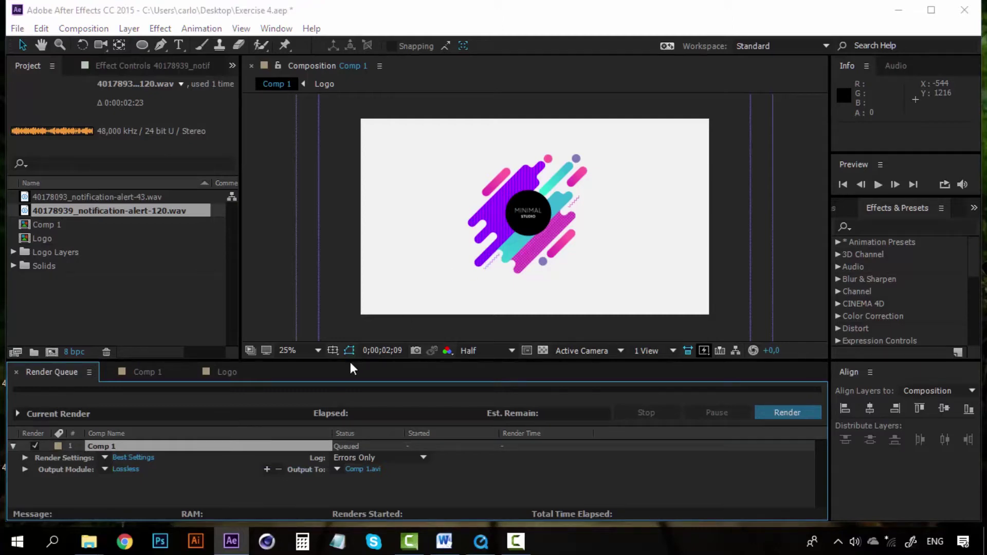
# - Set Comp 1's output to QuickTime H.264 at quality 60, without project link, with audio output on
pyautogui.click(126, 469)
pyautogui.click(540, 95)
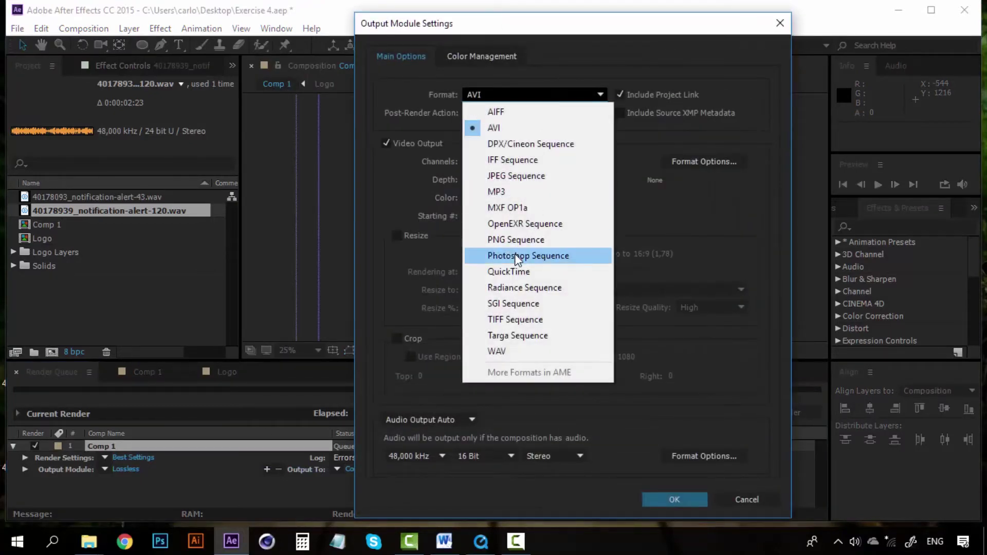
pyautogui.click(551, 208)
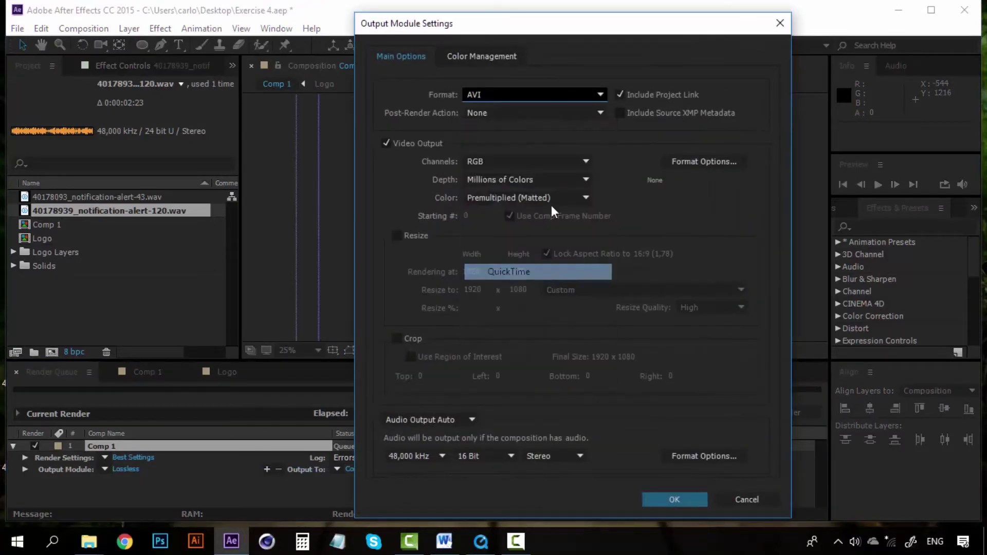
pyautogui.click(621, 93)
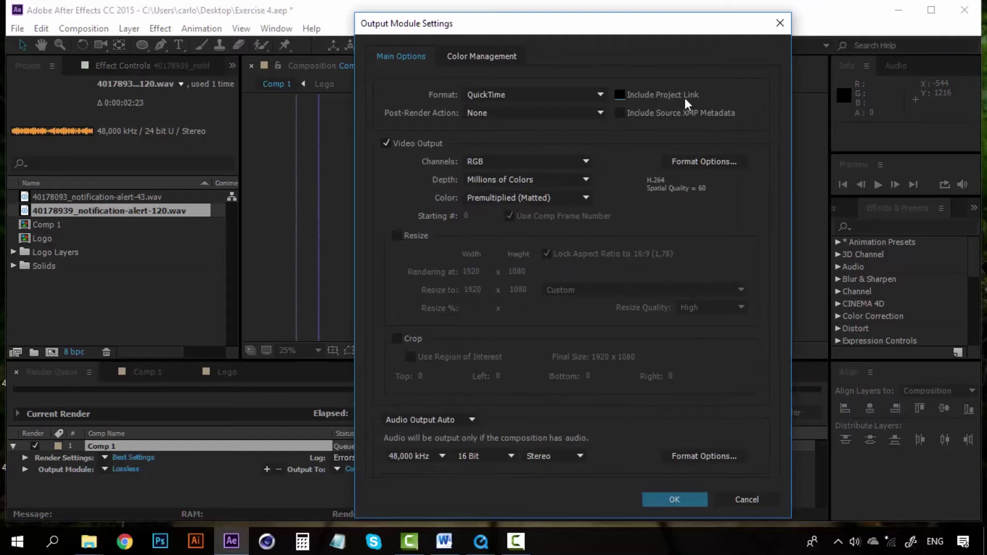
pyautogui.click(692, 162)
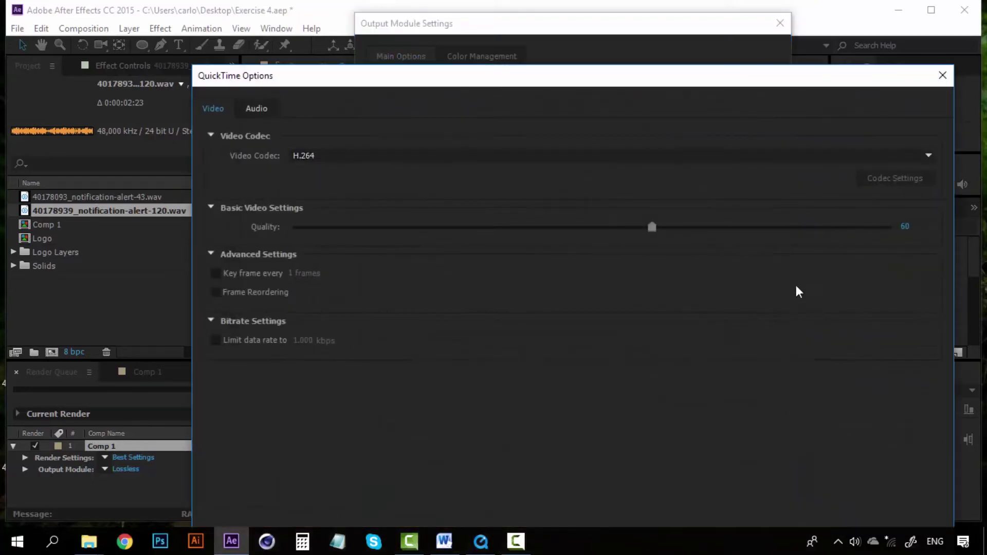
pyautogui.moveTo(779, 82)
pyautogui.mouseDown()
pyautogui.moveTo(613, 37)
pyautogui.moveTo(622, 105)
pyautogui.mouseUp()
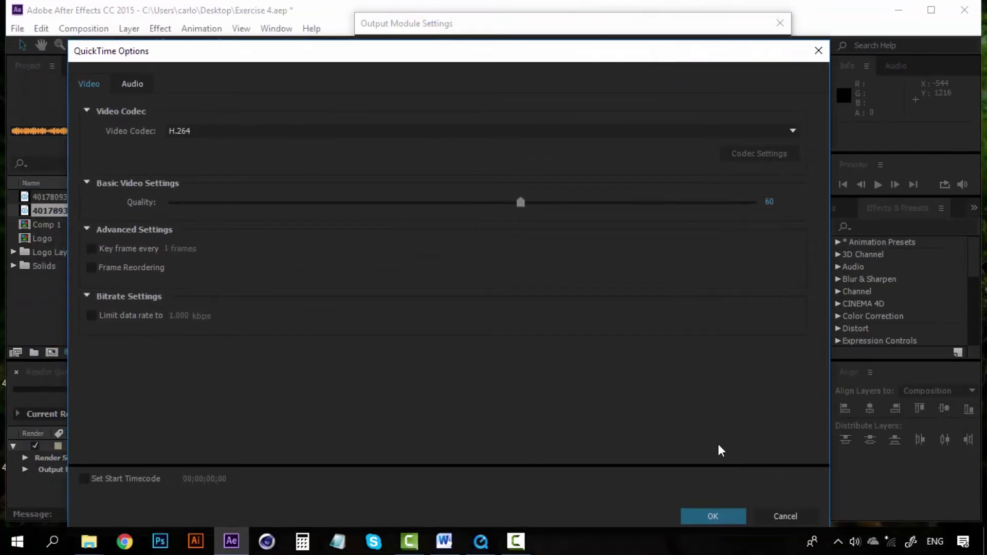
pyautogui.click(712, 517)
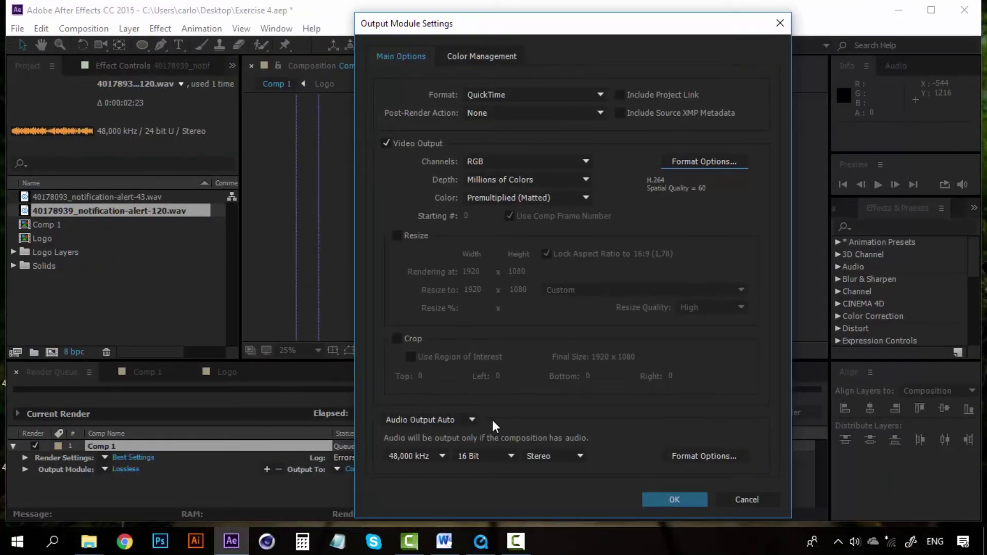
pyautogui.click(472, 420)
pyautogui.click(467, 436)
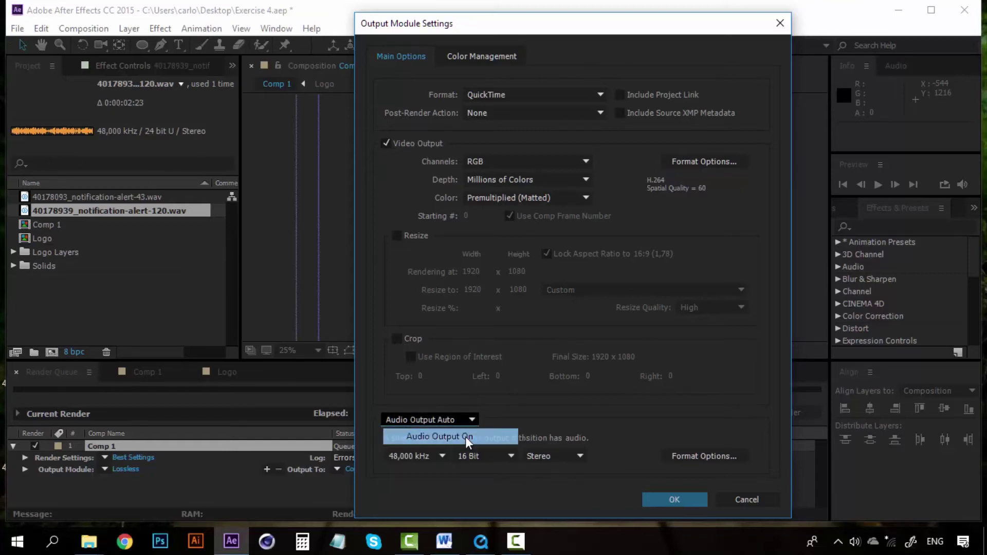
pyautogui.click(674, 501)
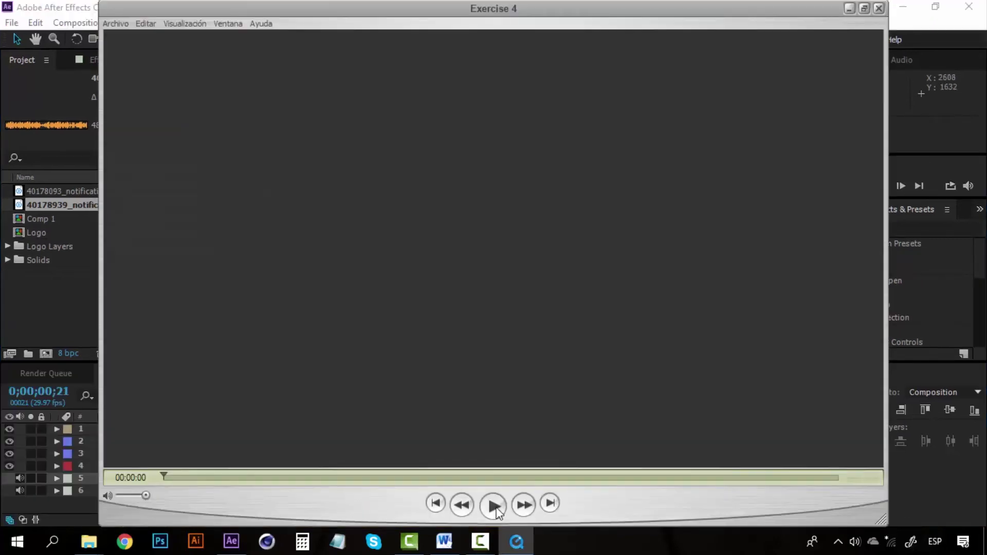
# - Play the rendered Exercise 4 movie, then replay it from about one second
pyautogui.click(496, 509)
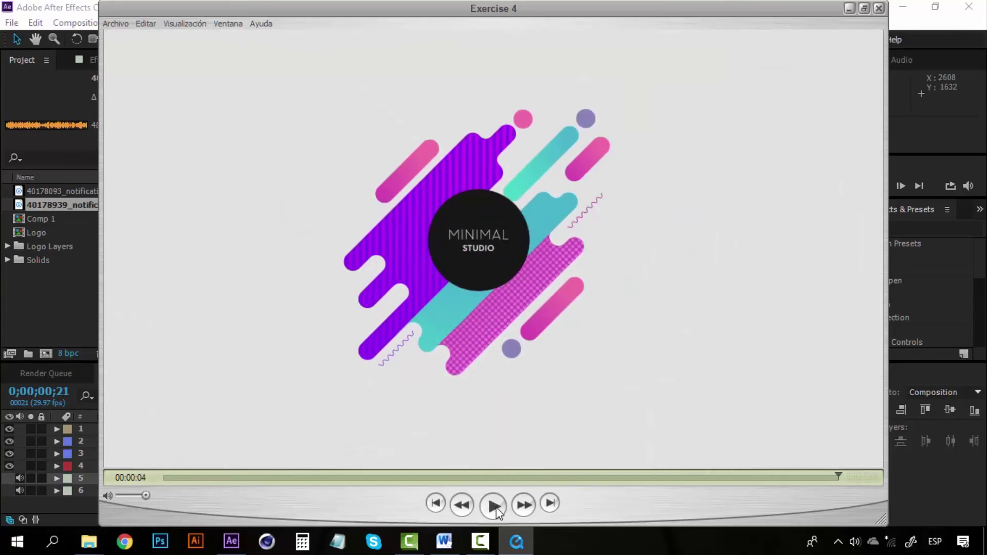
pyautogui.click(495, 506)
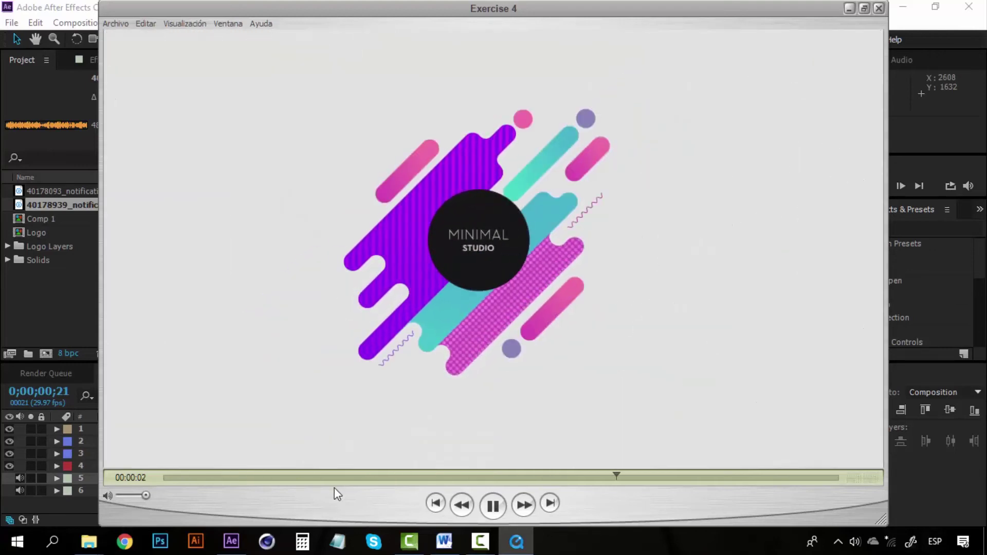
pyautogui.moveTo(310, 475)
pyautogui.mouseDown()
pyautogui.moveTo(185, 474)
pyautogui.moveTo(358, 477)
pyautogui.mouseUp()
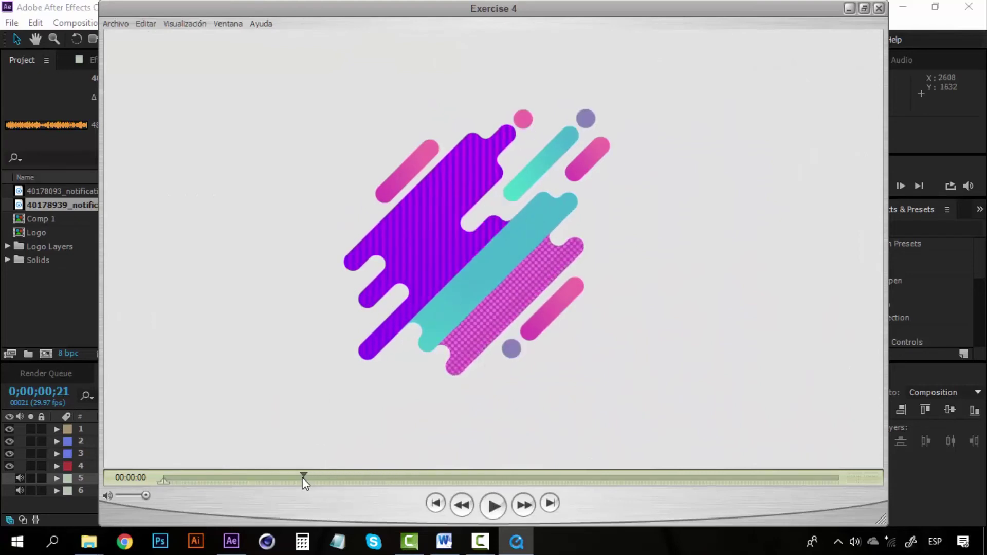
pyautogui.moveTo(357, 477); pyautogui.dragTo(346, 477)
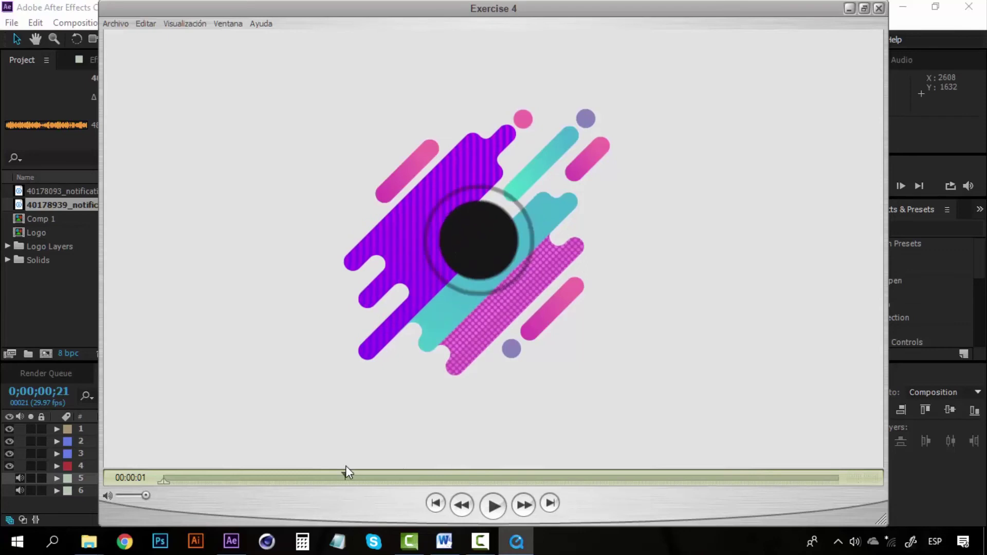
pyautogui.press('space')
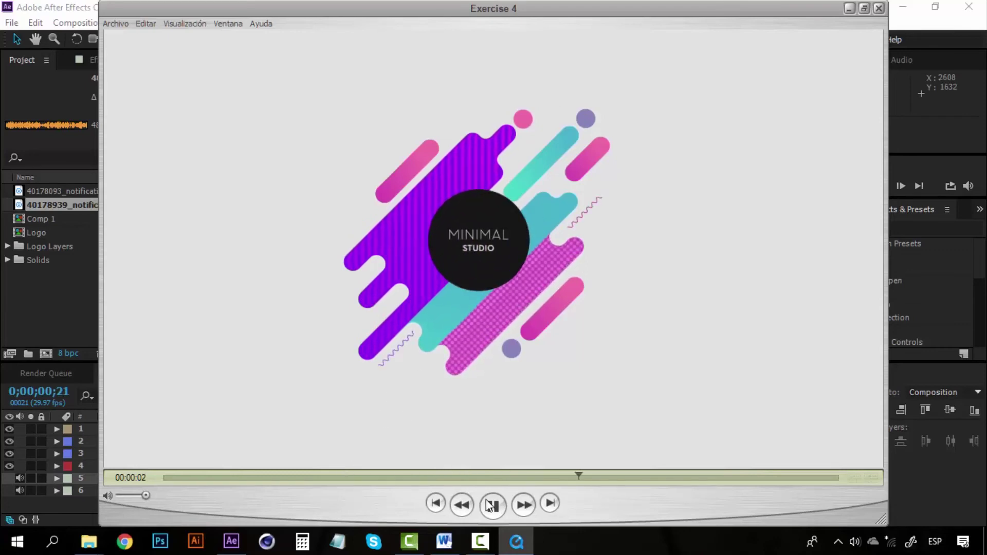
# - Pause and step through frames to review the MINIMAL STUDIO text reveal
pyautogui.click(491, 507)
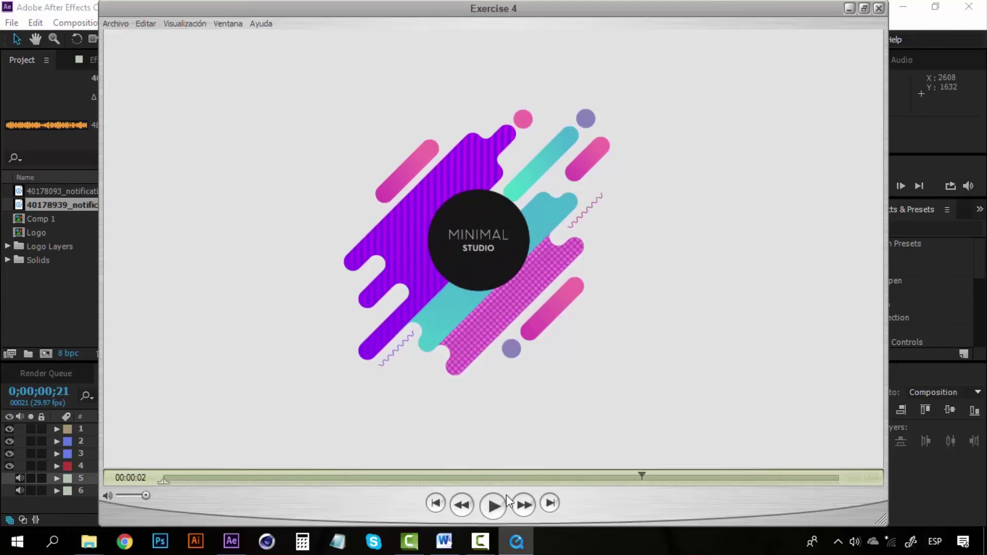
pyautogui.press('Left')
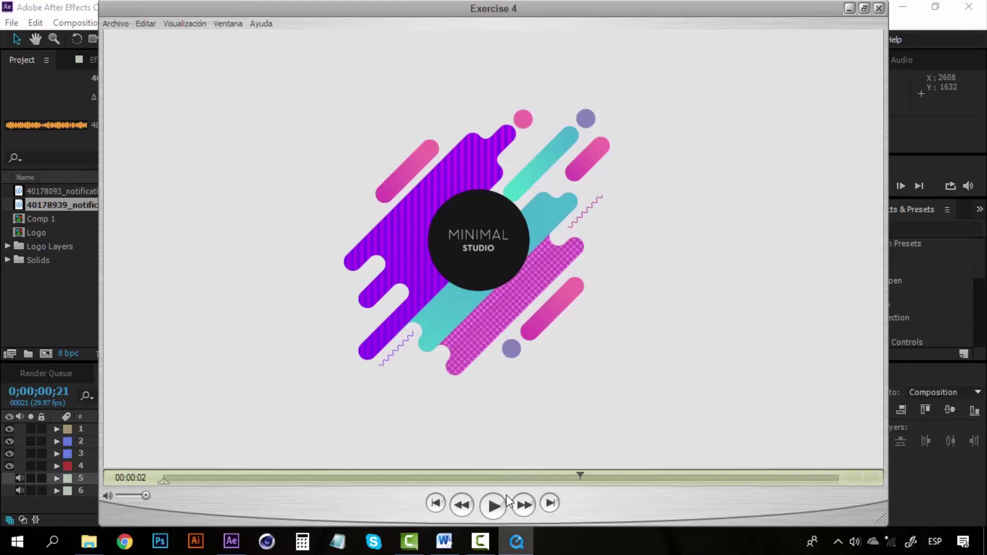
pyautogui.press('Left')
pyautogui.press('Right')
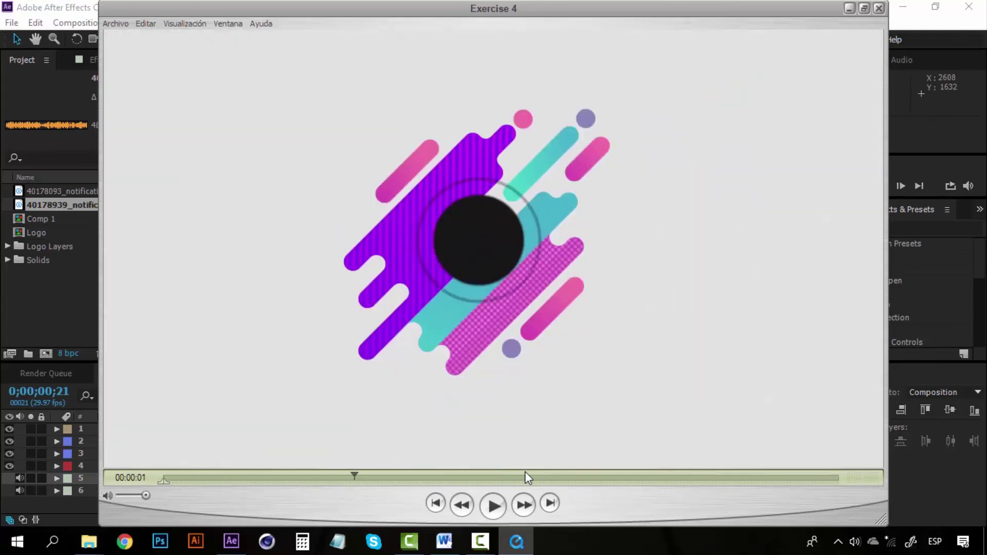
pyautogui.moveTo(359, 477)
pyautogui.mouseDown()
pyautogui.moveTo(618, 471)
pyautogui.moveTo(341, 468)
pyautogui.moveTo(405, 471)
pyautogui.mouseUp()
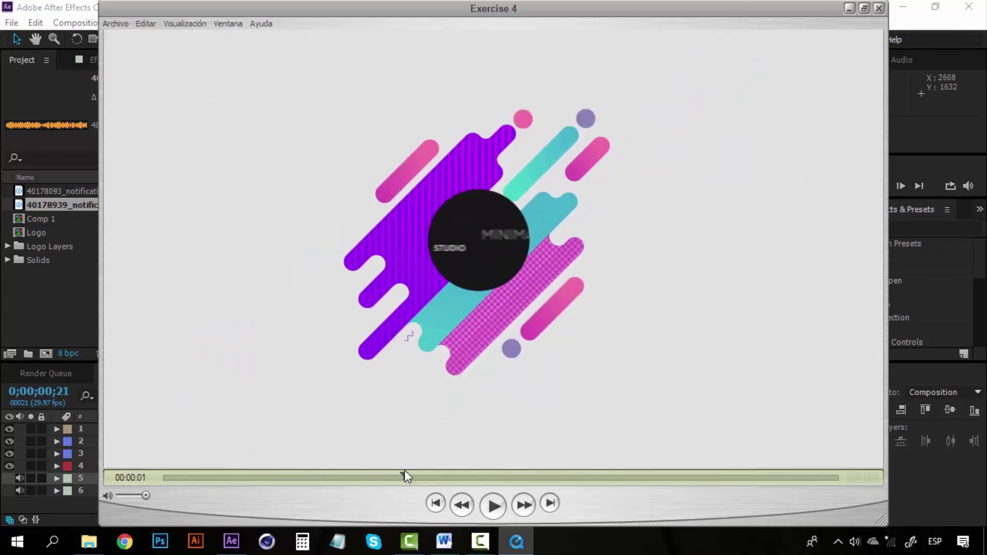